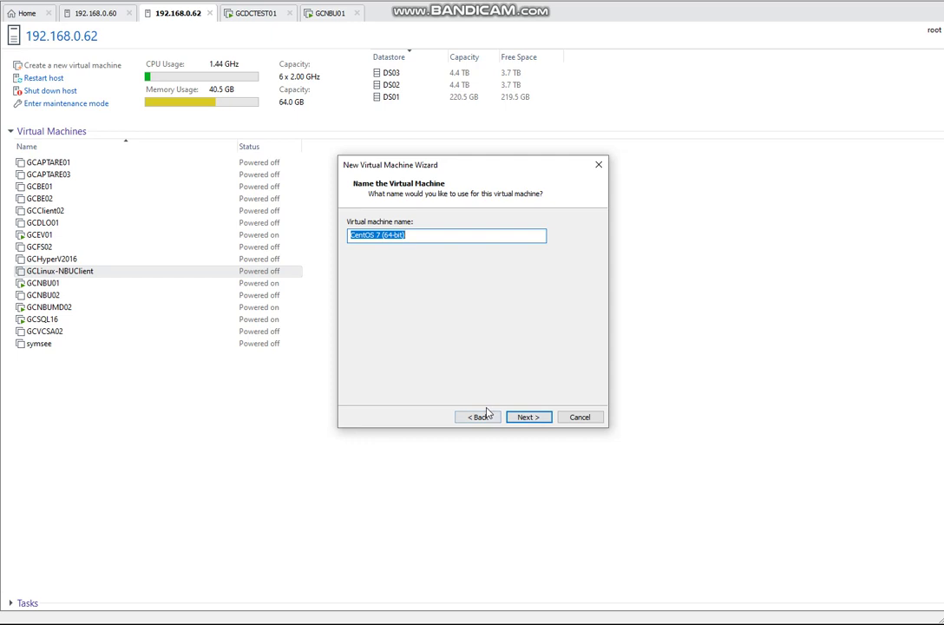
- Name the virtual machine GCCentos01 and keep the default 16 GB disk size
{"action": "type", "text": "GCCents"}
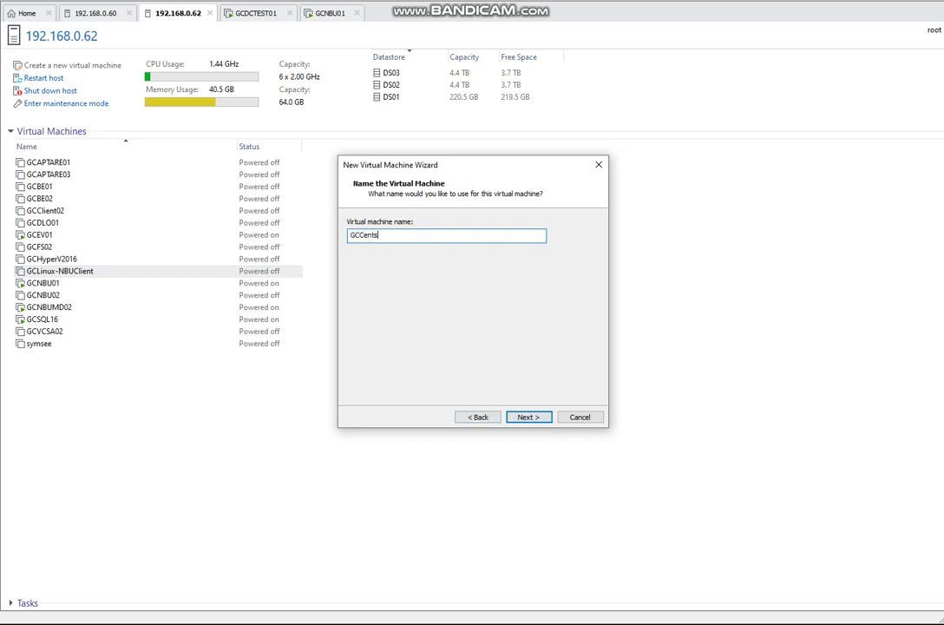
{"action": "key", "text": "BackSpace"}
{"action": "type", "text": "os01"}
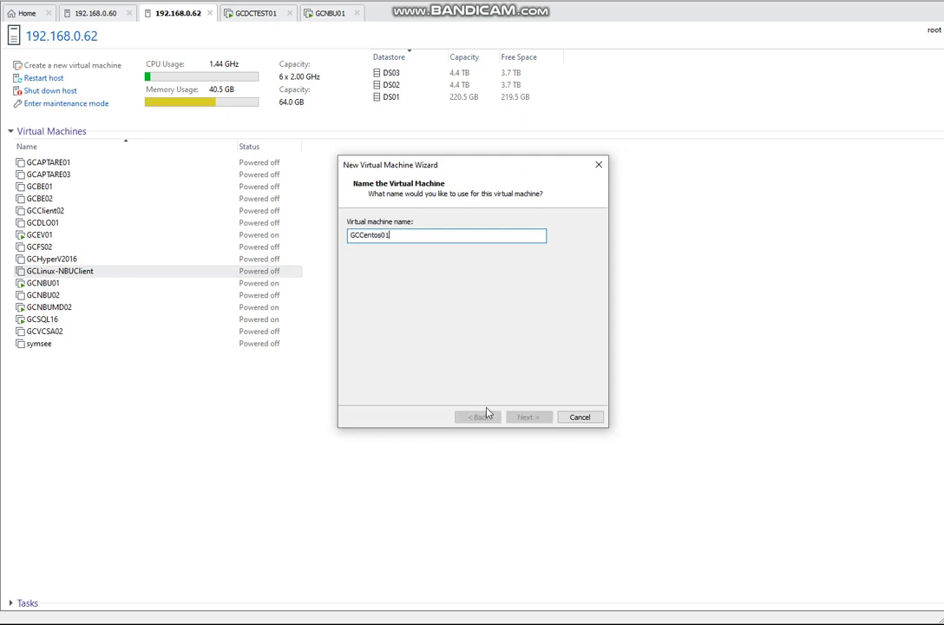
{"action": "key", "text": "Return"}
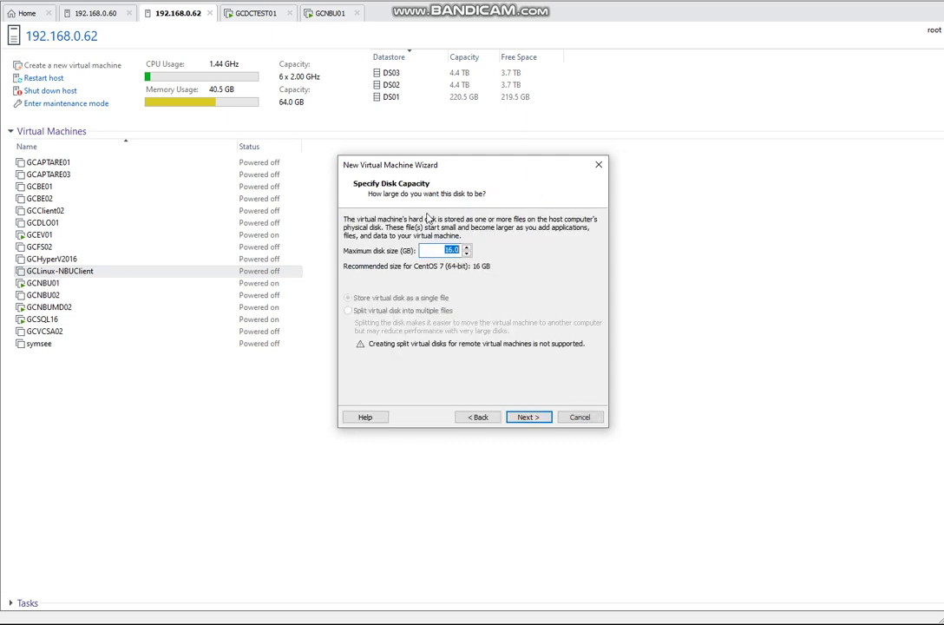
{"action": "left_click", "coordinate": [529, 416]}
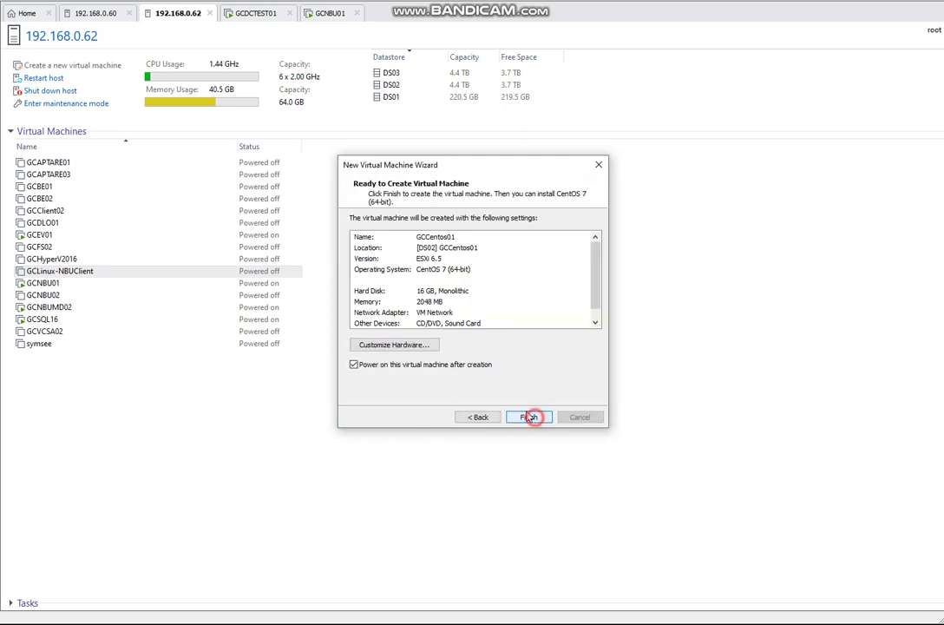
{"action": "left_click", "coordinate": [408, 345]}
- Point the CD/DVD drive at CentOS-7-x86_64-DVD-1611.iso from DS02/ISO/Linux
{"action": "left_click", "coordinate": [363, 166]}
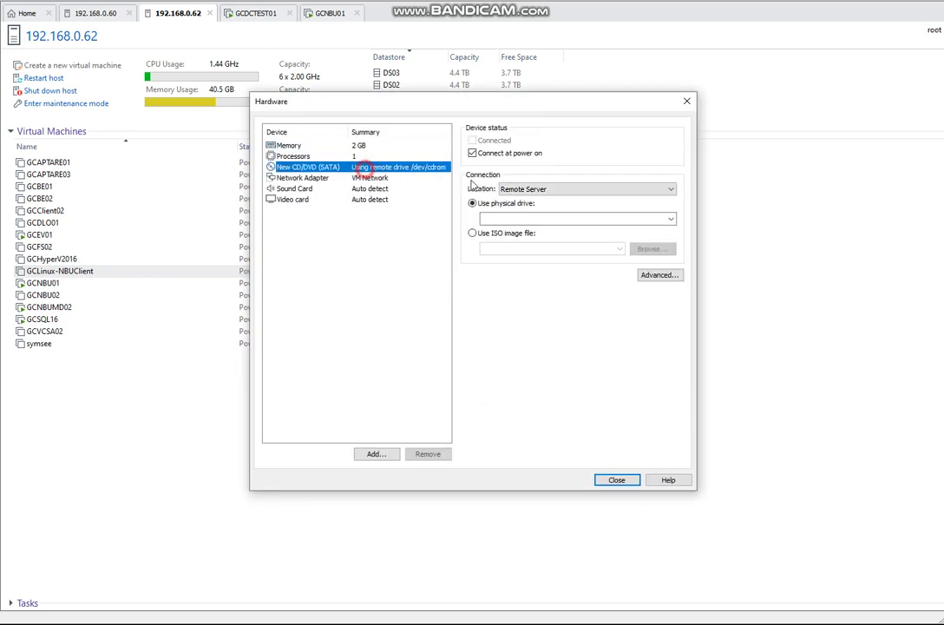
{"action": "left_click", "coordinate": [498, 237]}
{"action": "left_click", "coordinate": [651, 249]}
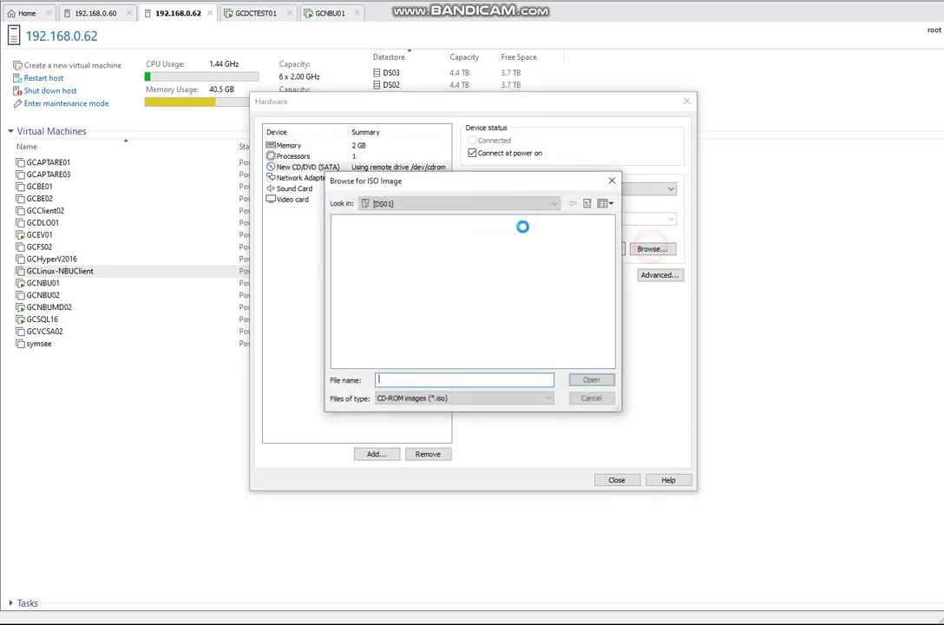
{"action": "left_click", "coordinate": [421, 205]}
{"action": "left_click", "coordinate": [395, 216]}
{"action": "double_click", "coordinate": [354, 231]}
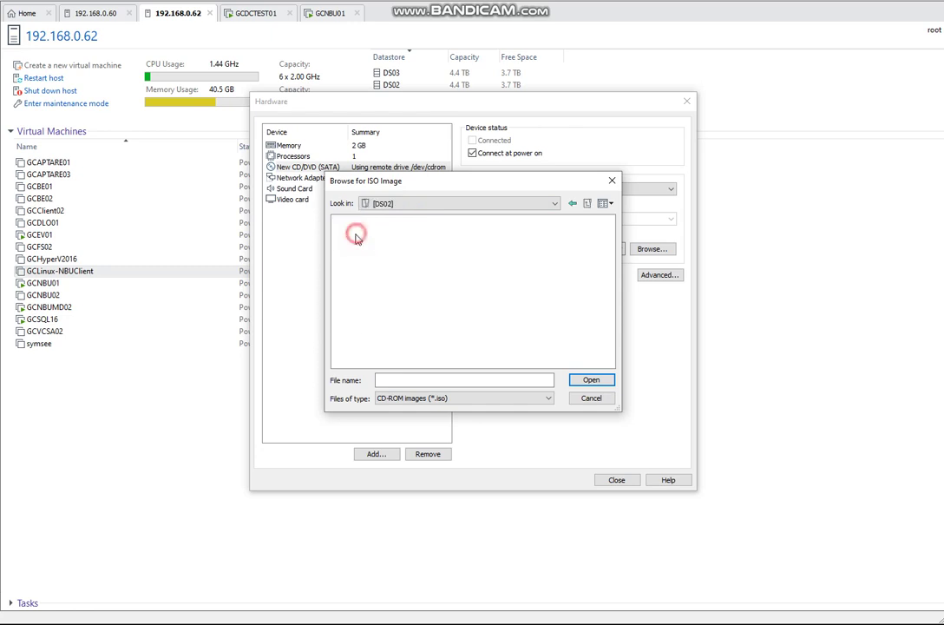
{"action": "double_click", "coordinate": [348, 321]}
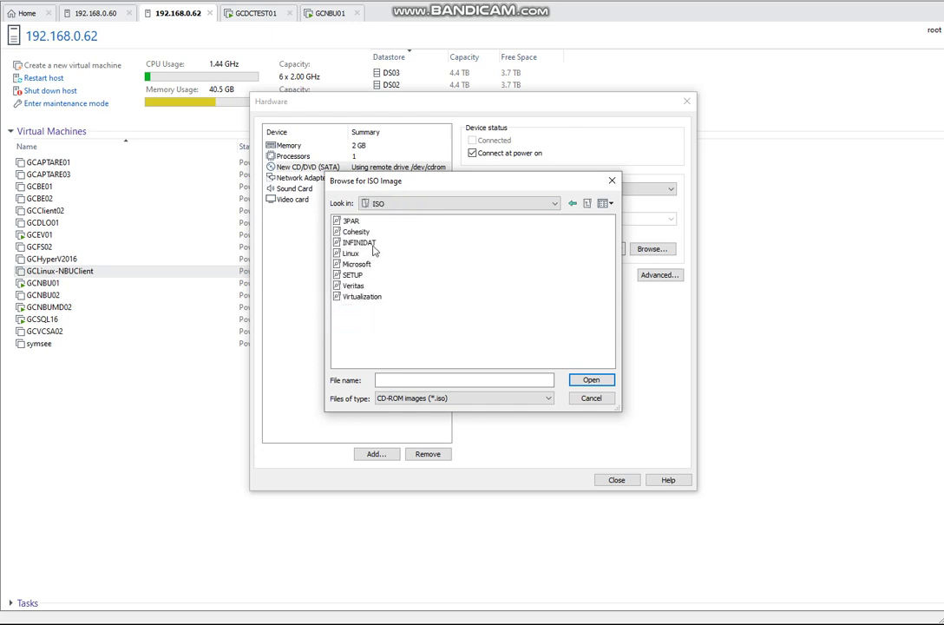
{"action": "double_click", "coordinate": [354, 255]}
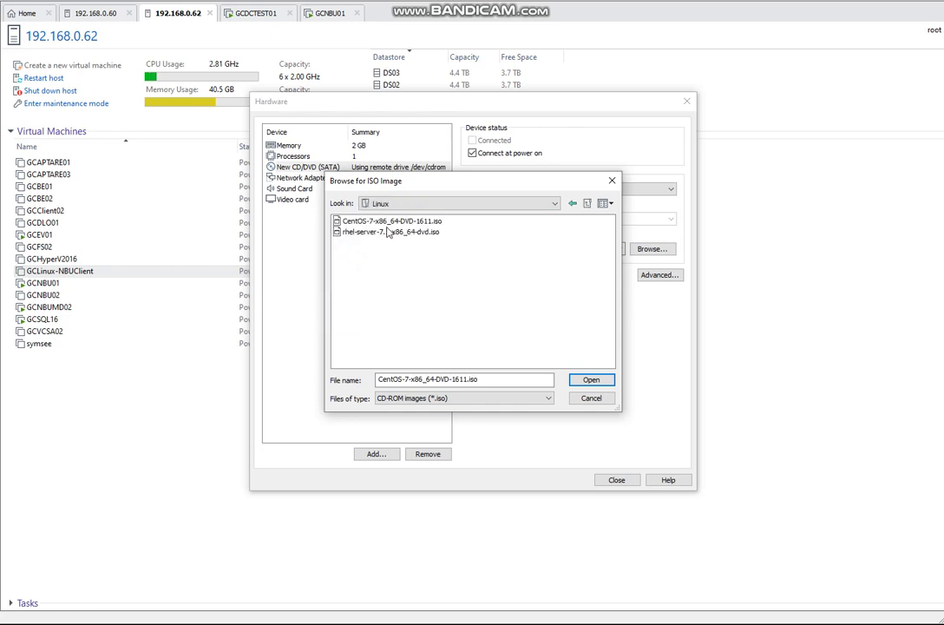
{"action": "double_click", "coordinate": [352, 220]}
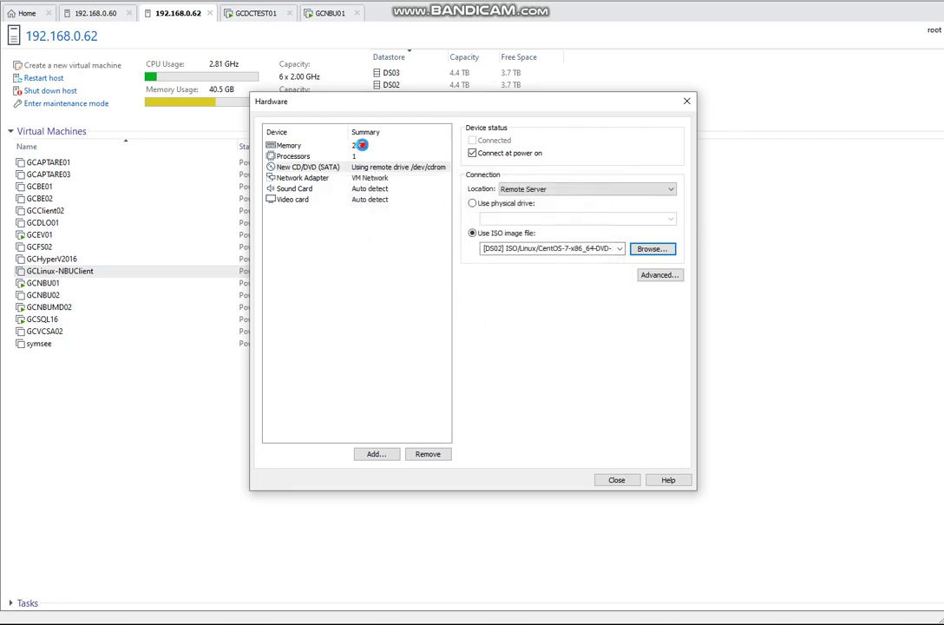
- Give the machine 4 GB of memory and 2 CPU cores
{"action": "left_click", "coordinate": [359, 145]}
{"action": "left_click", "coordinate": [486, 278]}
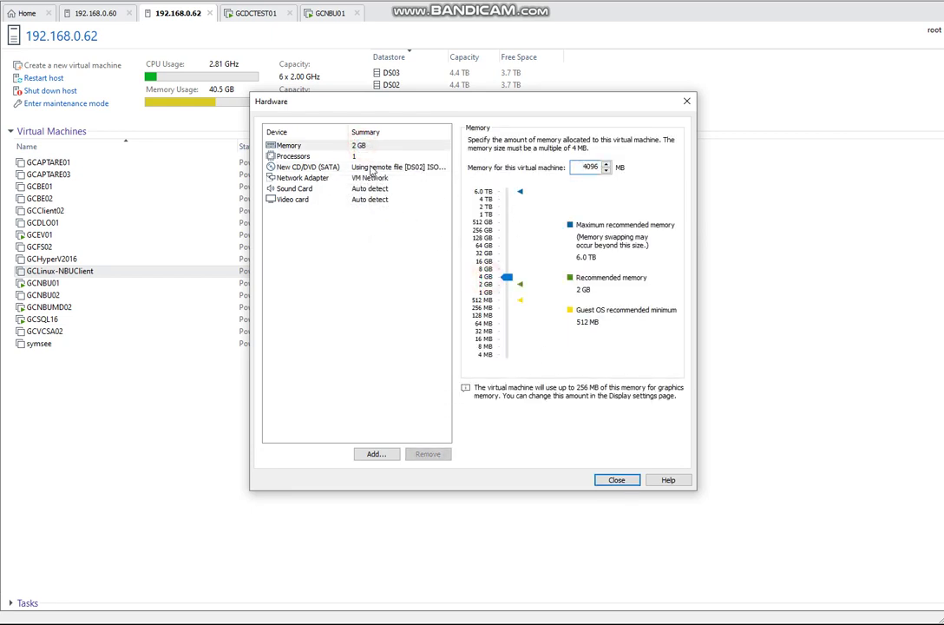
{"action": "left_click", "coordinate": [294, 156]}
{"action": "left_click", "coordinate": [575, 157]}
{"action": "left_click", "coordinate": [578, 176]}
- Review the network, sound and video settings, then finish creating GCCentos01
{"action": "left_click", "coordinate": [377, 177]}
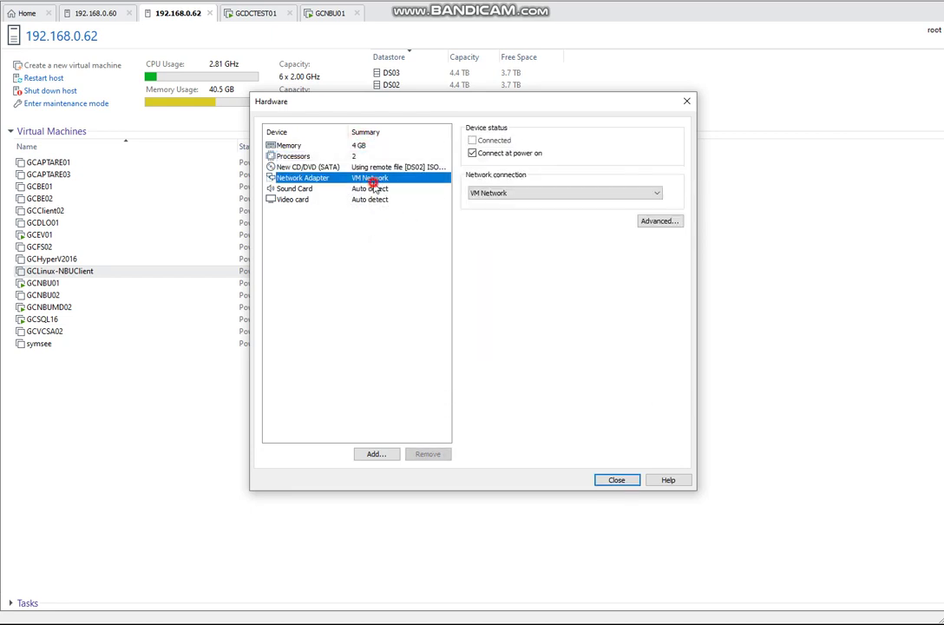
{"action": "left_click", "coordinate": [377, 188]}
{"action": "left_click", "coordinate": [378, 199]}
{"action": "left_click", "coordinate": [617, 480]}
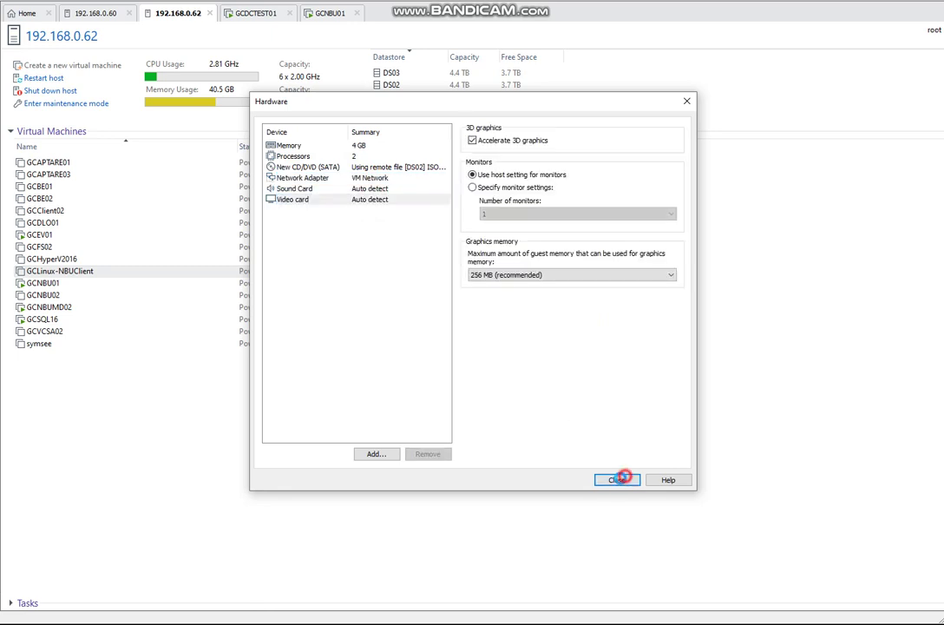
{"action": "left_click", "coordinate": [528, 418]}
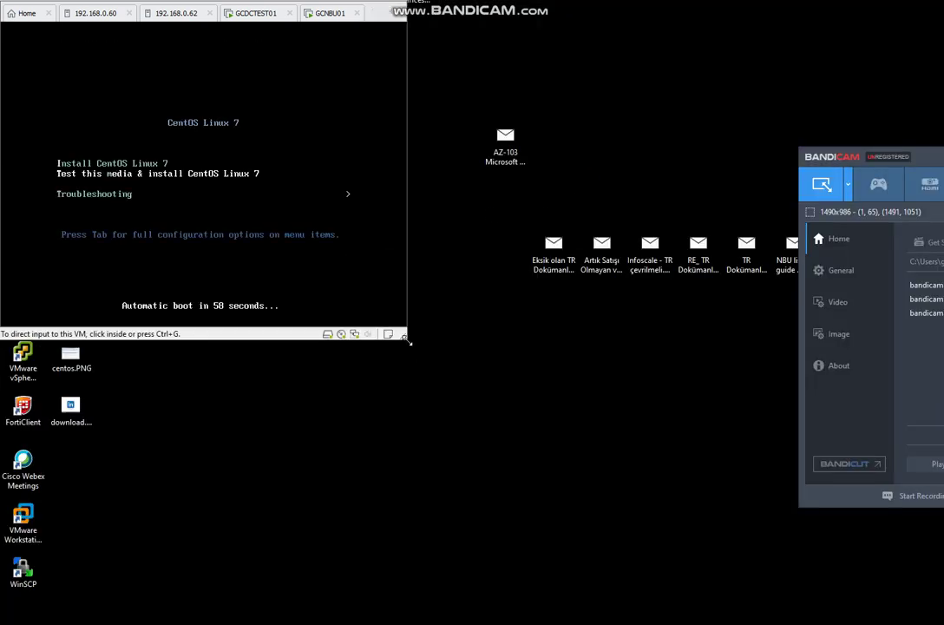
- Start the CentOS installation from the boot menu and enlarge the VM console to nearly full screen
{"action": "left_click_drag", "start_coordinate": [405, 339], "coordinate": [942, 609]}
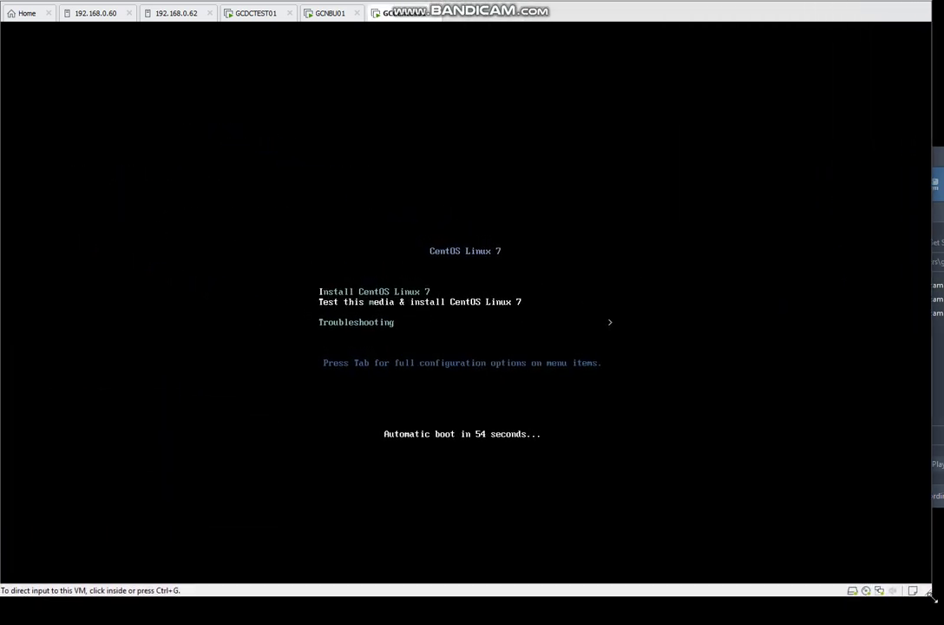
{"action": "left_click", "coordinate": [508, 340]}
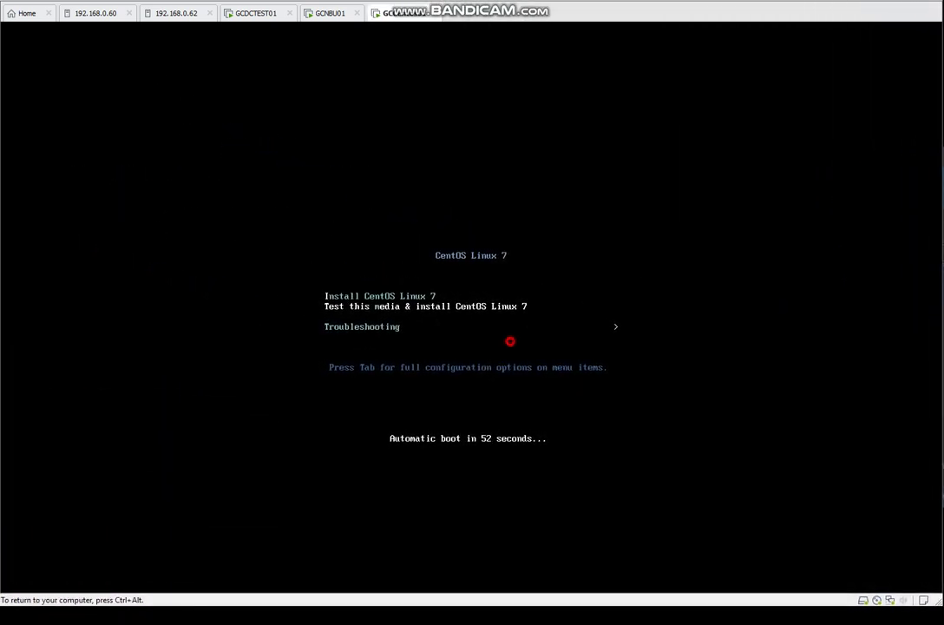
{"action": "key", "text": "Return"}
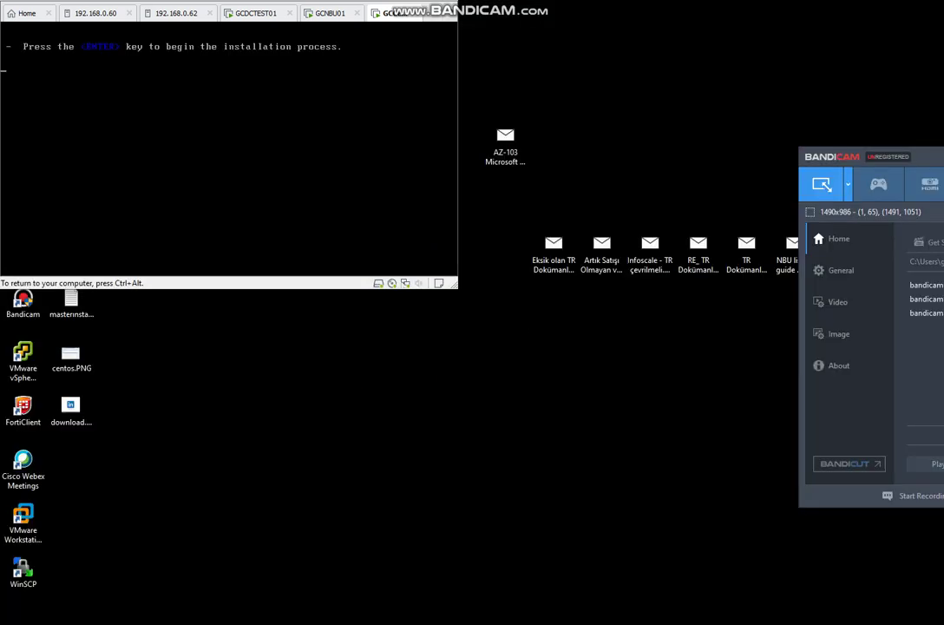
{"action": "key", "text": "ctrl+alt"}
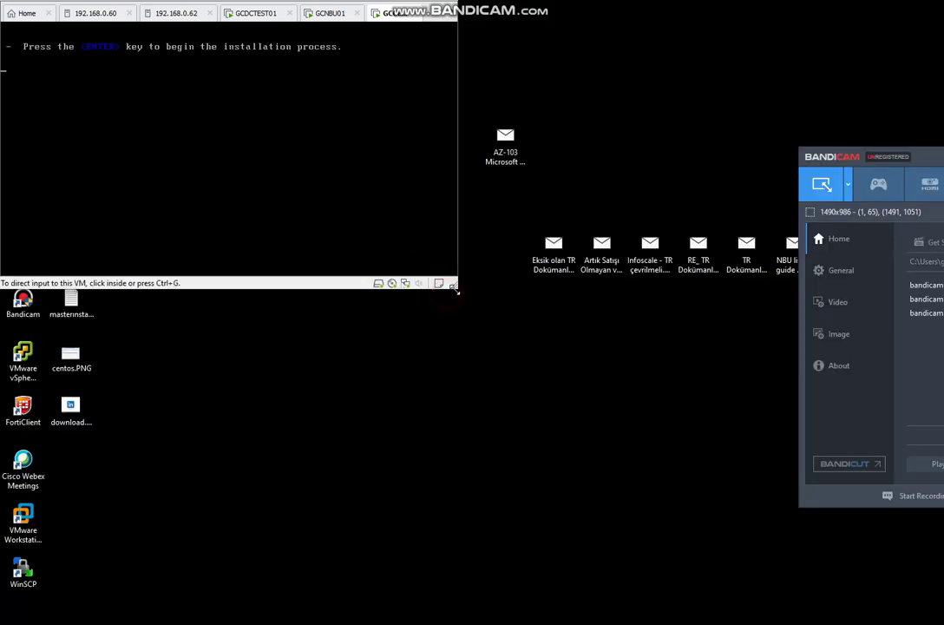
{"action": "left_click_drag", "start_coordinate": [457, 287], "coordinate": [912, 618]}
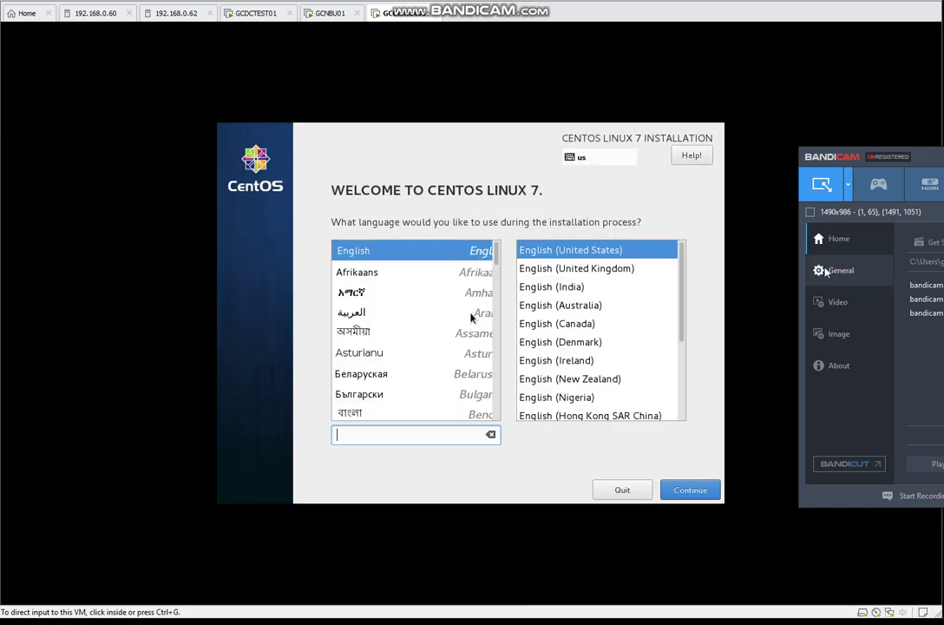
- Continue with English and accept the America/New York time zone
{"action": "left_click", "coordinate": [565, 466]}
{"action": "left_click", "coordinate": [698, 493]}
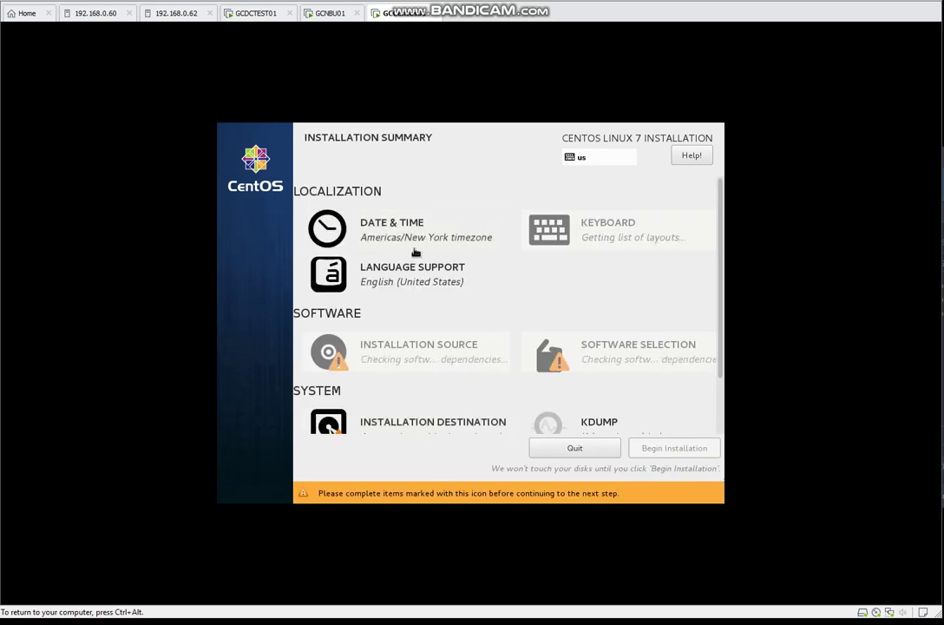
{"action": "left_click", "coordinate": [413, 232]}
{"action": "left_click", "coordinate": [246, 159]}
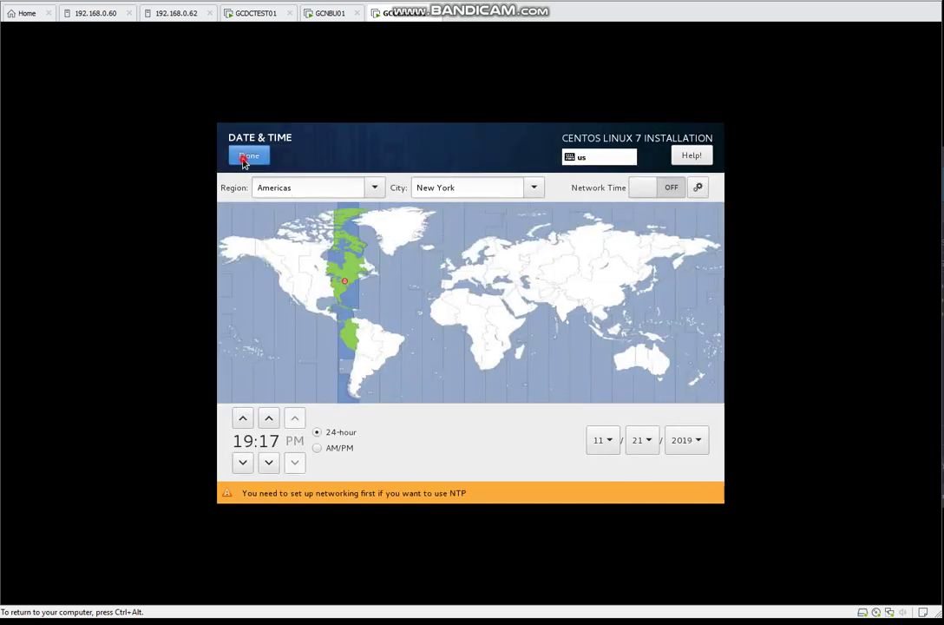
- Accept English (United States) language support
{"action": "left_click", "coordinate": [407, 275]}
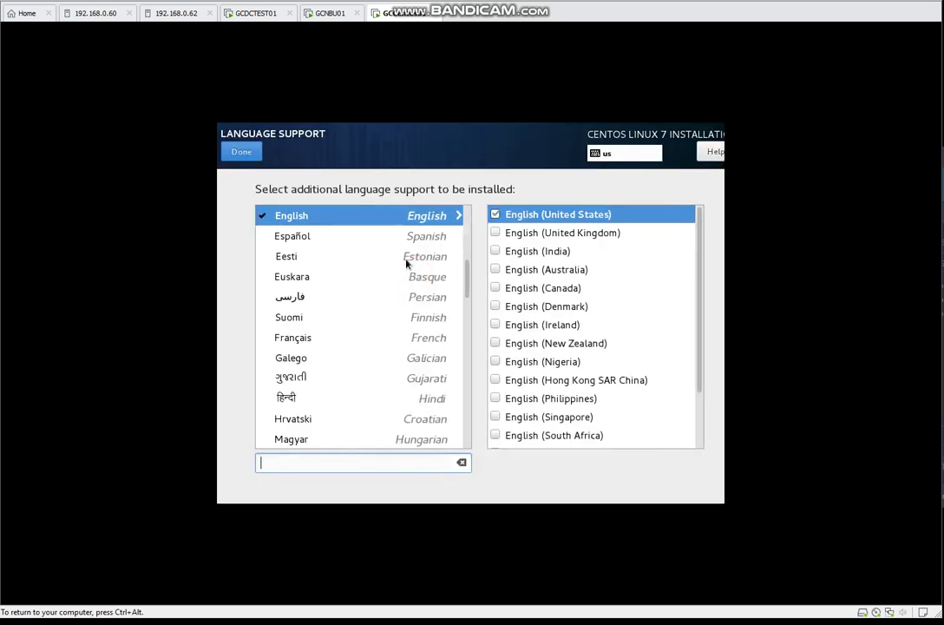
{"action": "left_click", "coordinate": [243, 154]}
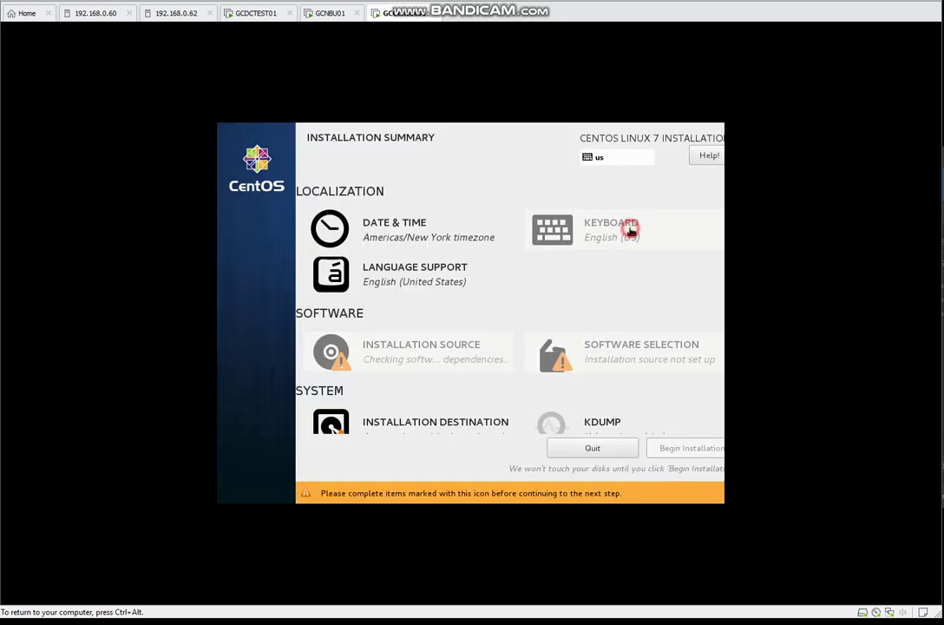
{"action": "left_click", "coordinate": [631, 230]}
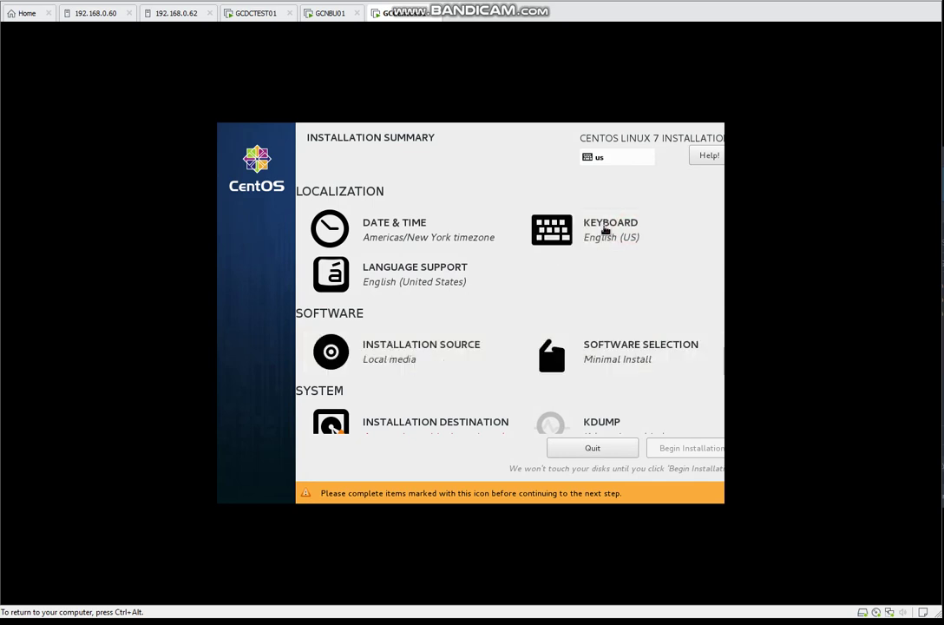
{"action": "left_click", "coordinate": [602, 230]}
- Add the Turkish keyboard layout found by searching 'turk'
{"action": "left_click", "coordinate": [249, 451]}
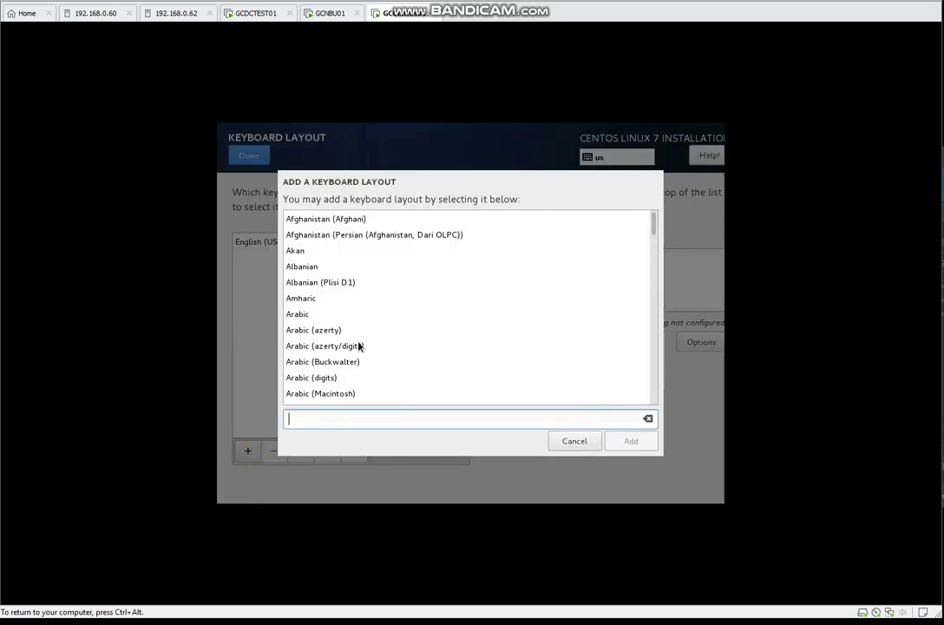
{"action": "left_click", "coordinate": [318, 420]}
{"action": "type", "text": "turk"}
{"action": "left_click", "coordinate": [308, 330]}
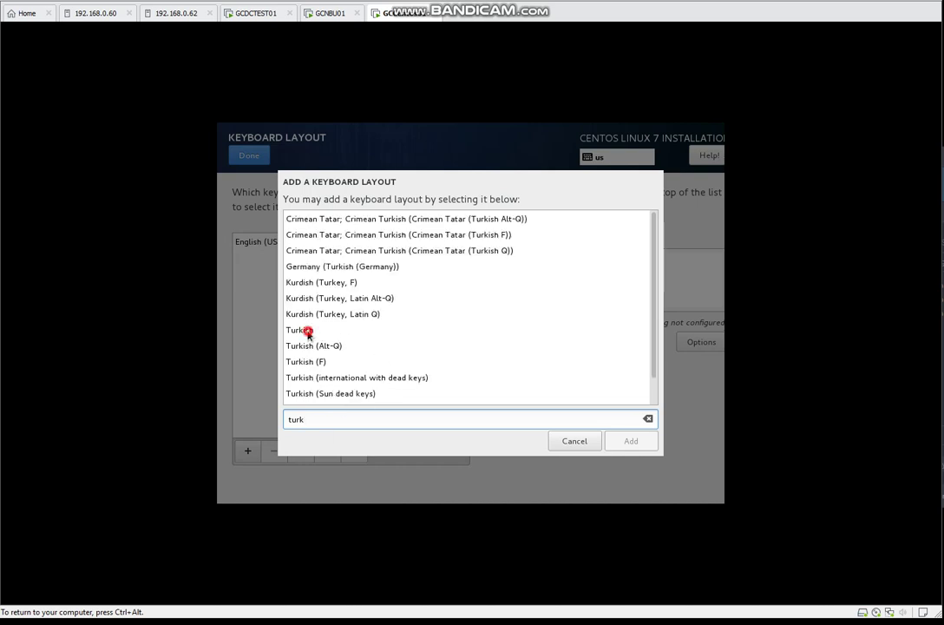
{"action": "left_click", "coordinate": [624, 442]}
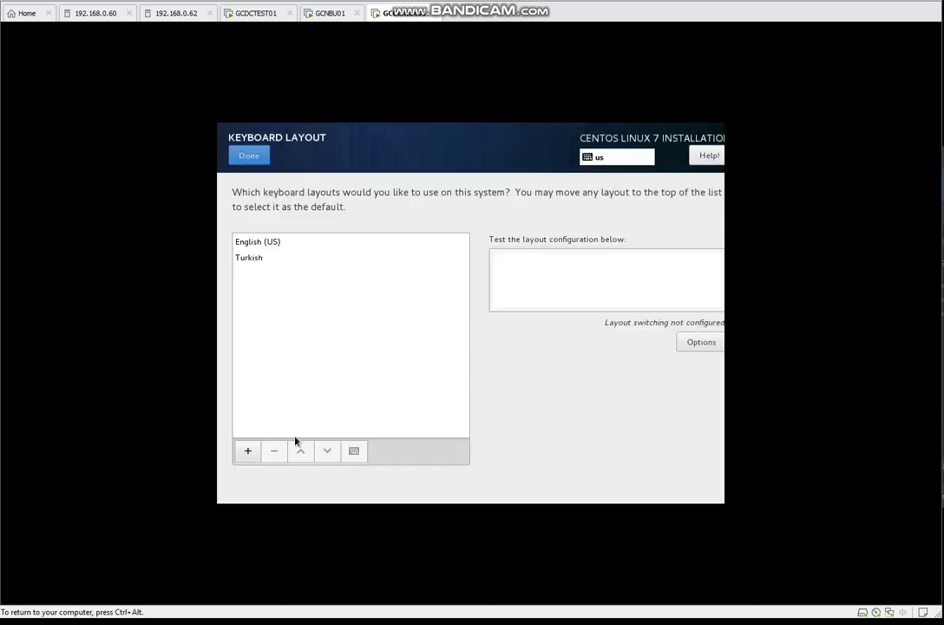
- Remove English (US), test the Turkish layout with '@', and return to the summary
{"action": "left_click", "coordinate": [257, 242]}
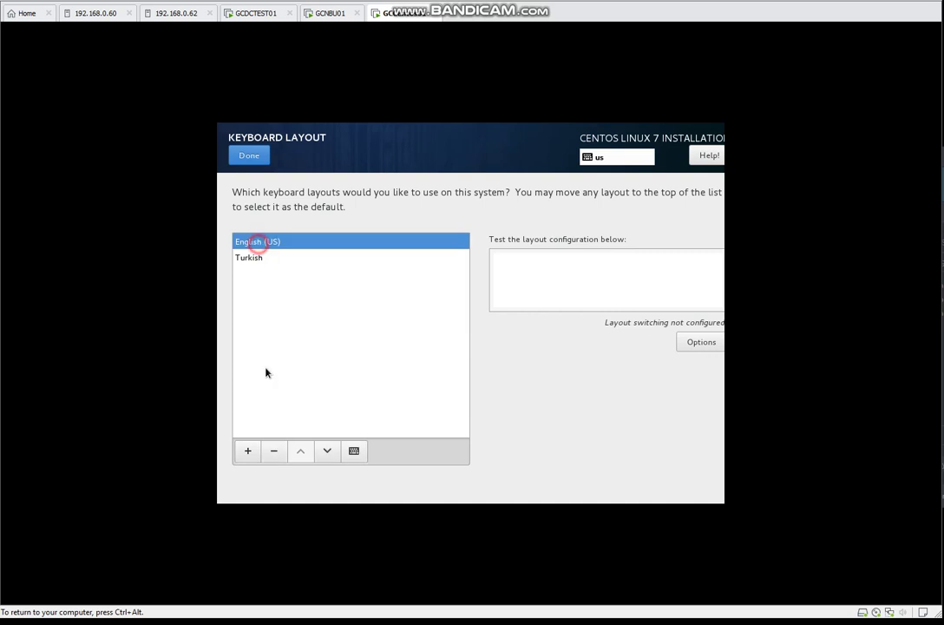
{"action": "left_click", "coordinate": [328, 452]}
{"action": "left_click", "coordinate": [274, 452]}
{"action": "left_click", "coordinate": [547, 276]}
{"action": "type", "text": "@"}
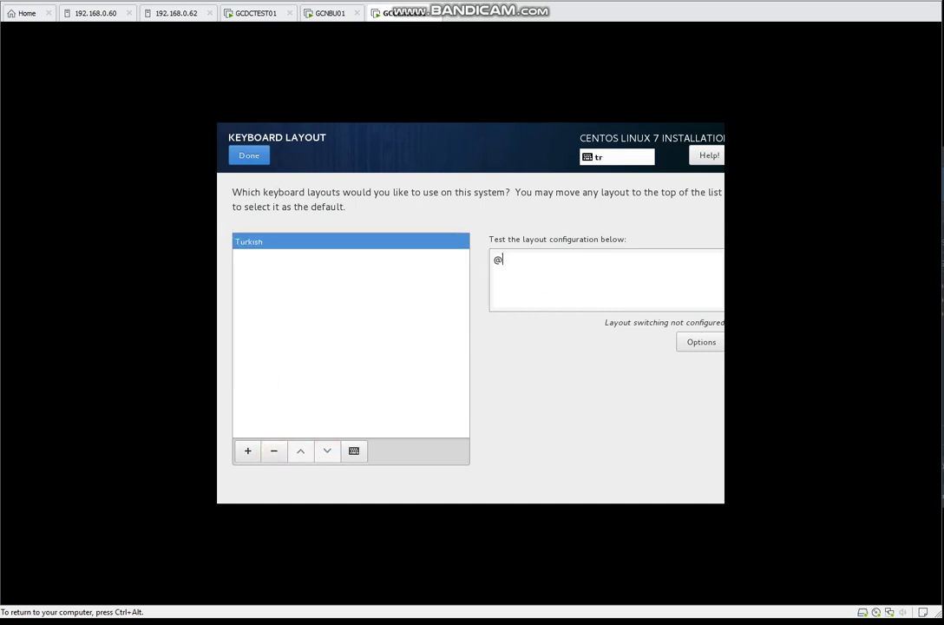
{"action": "left_click", "coordinate": [251, 158]}
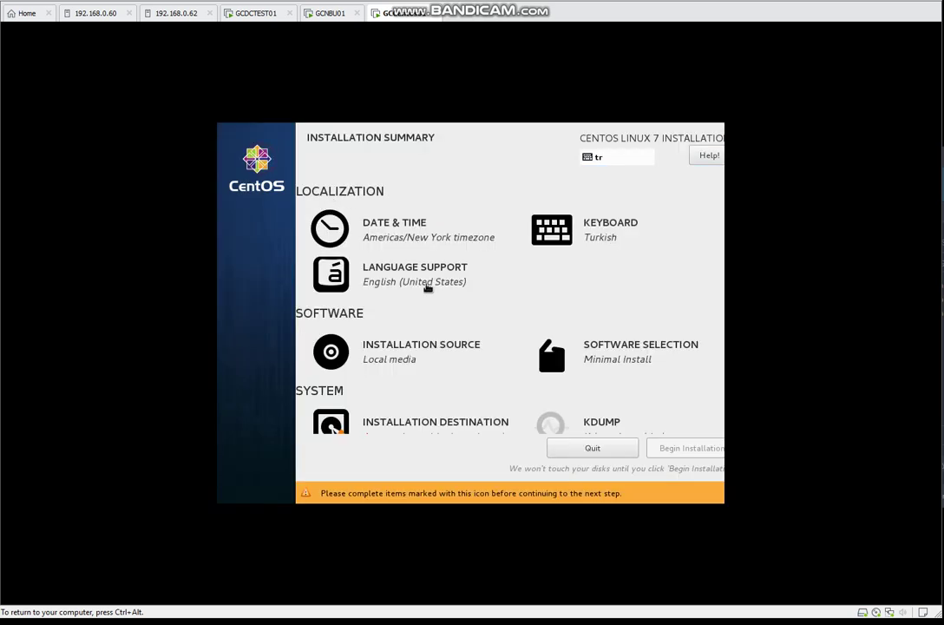
{"action": "left_click", "coordinate": [412, 354]}
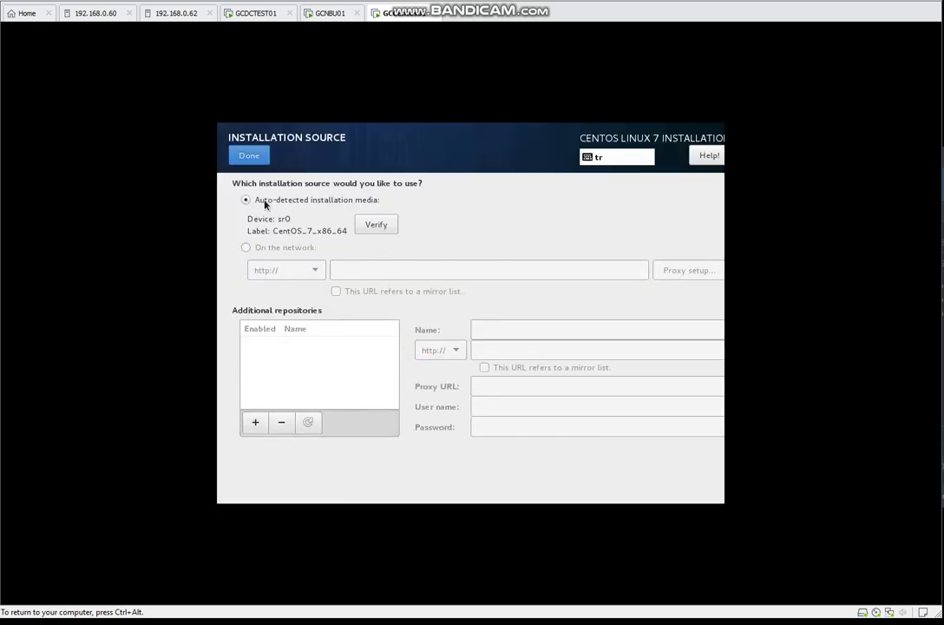
- Accept local media, Minimal Install and the 16 GiB disk with automatic partitioning
{"action": "left_click", "coordinate": [250, 156]}
{"action": "left_click", "coordinate": [625, 359]}
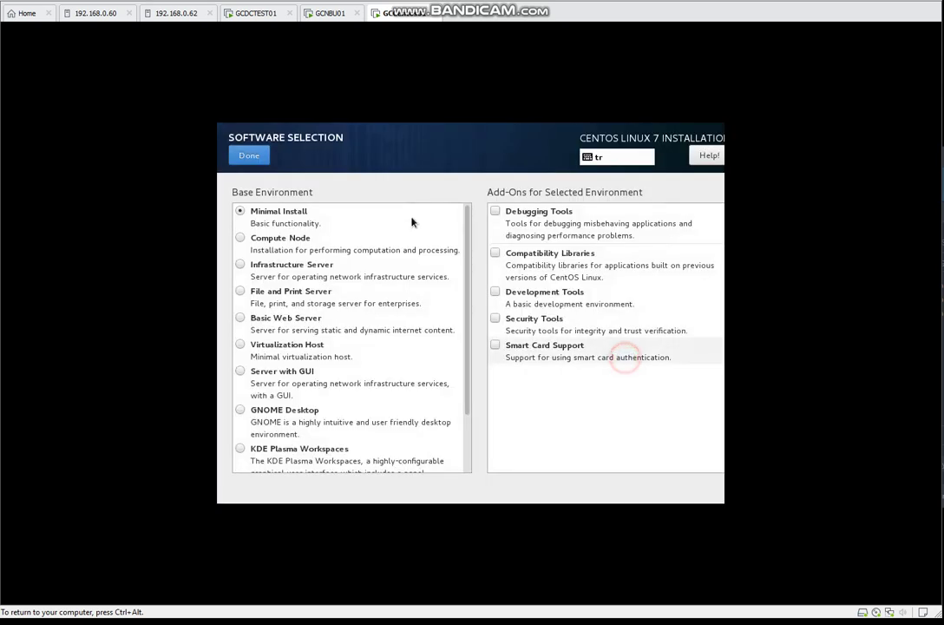
{"action": "left_click", "coordinate": [249, 156]}
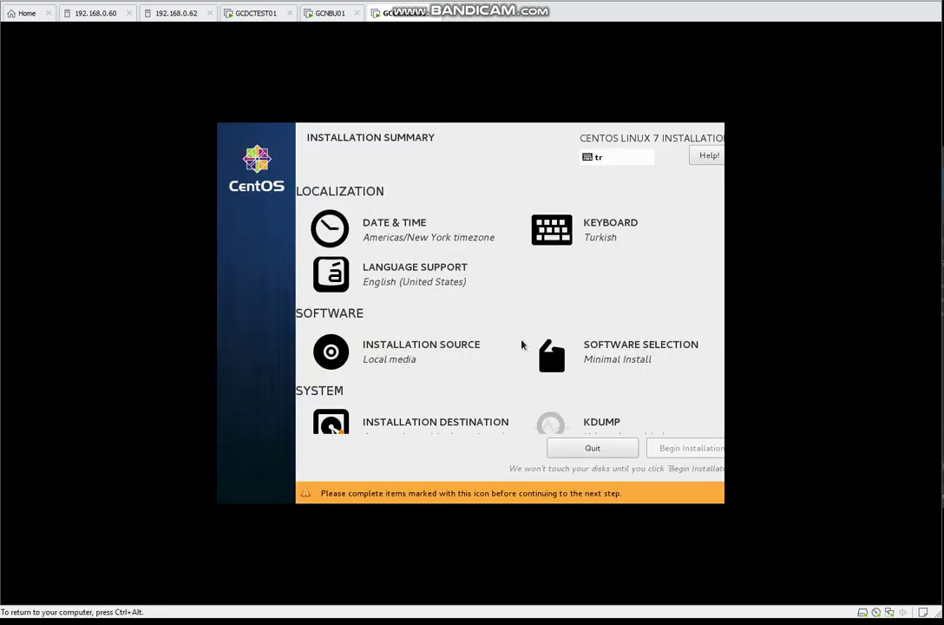
{"action": "left_click", "coordinate": [422, 424]}
{"action": "left_click", "coordinate": [249, 155]}
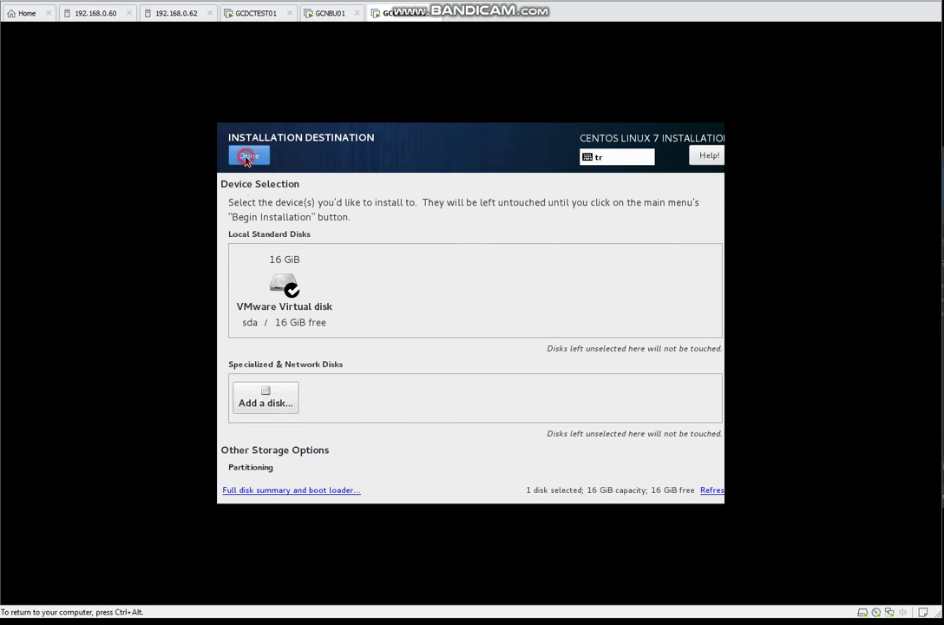
{"action": "scroll", "coordinate": [583, 413], "scroll_direction": "down", "scroll_amount": 1}
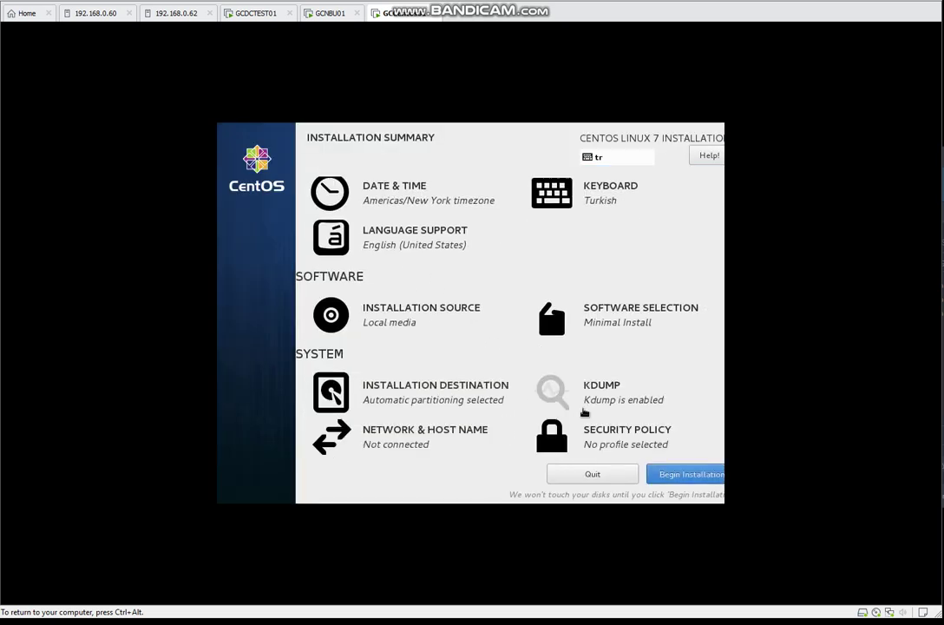
- Turn on the ens32 Ethernet connection and set its IPv4 method to Manual
{"action": "left_click", "coordinate": [420, 442]}
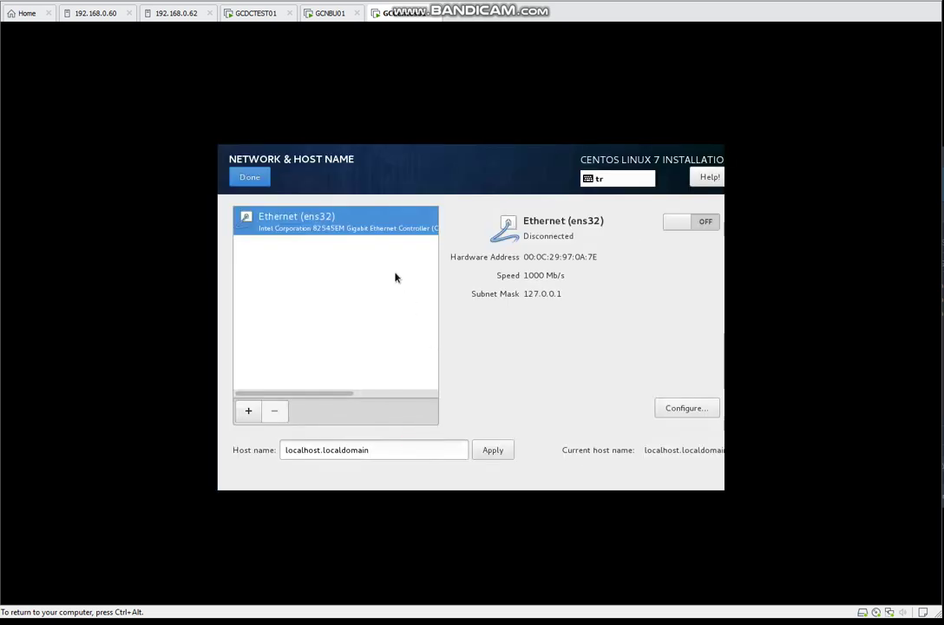
{"action": "left_click", "coordinate": [696, 224]}
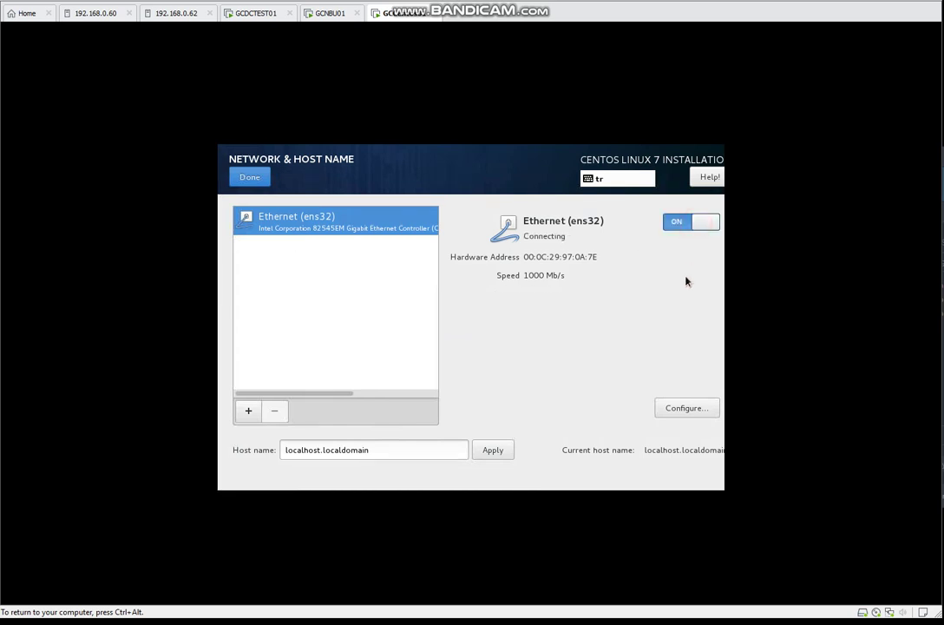
{"action": "left_click", "coordinate": [681, 408]}
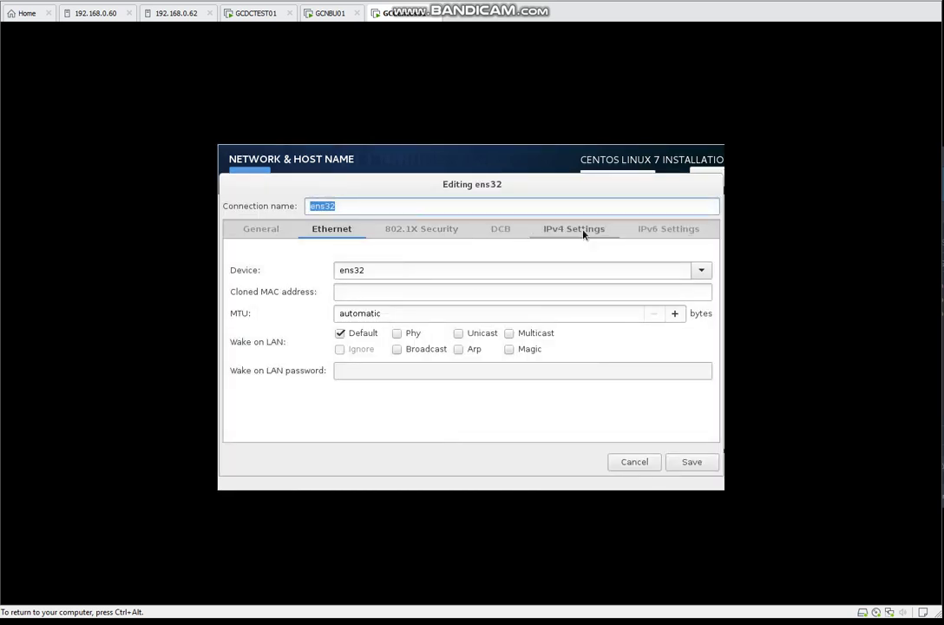
{"action": "left_click", "coordinate": [583, 232]}
{"action": "left_click", "coordinate": [371, 254]}
{"action": "left_click", "coordinate": [299, 290]}
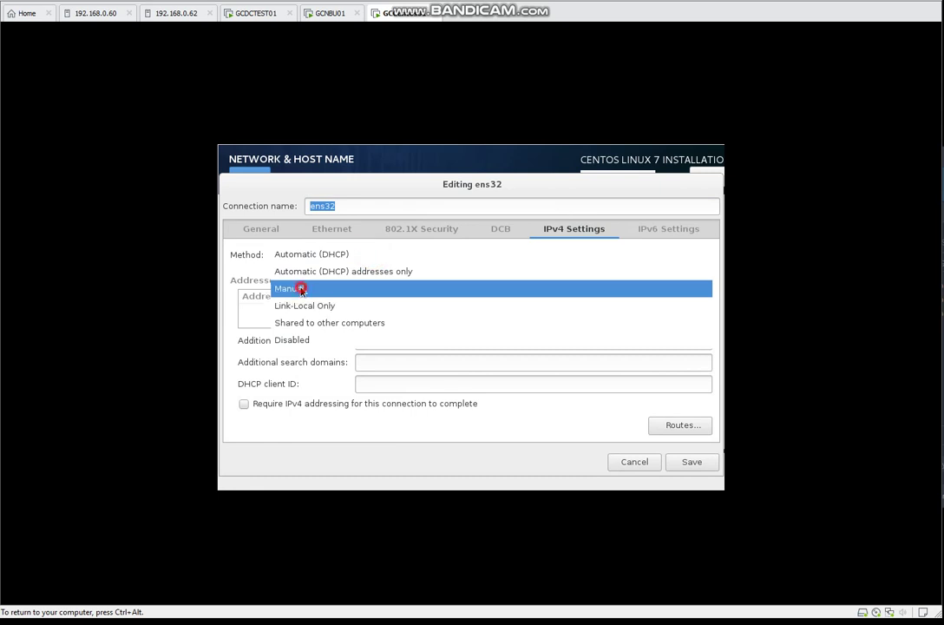
- Add the static address 192.168.53.111 with netmask 24
{"action": "left_click", "coordinate": [675, 299]}
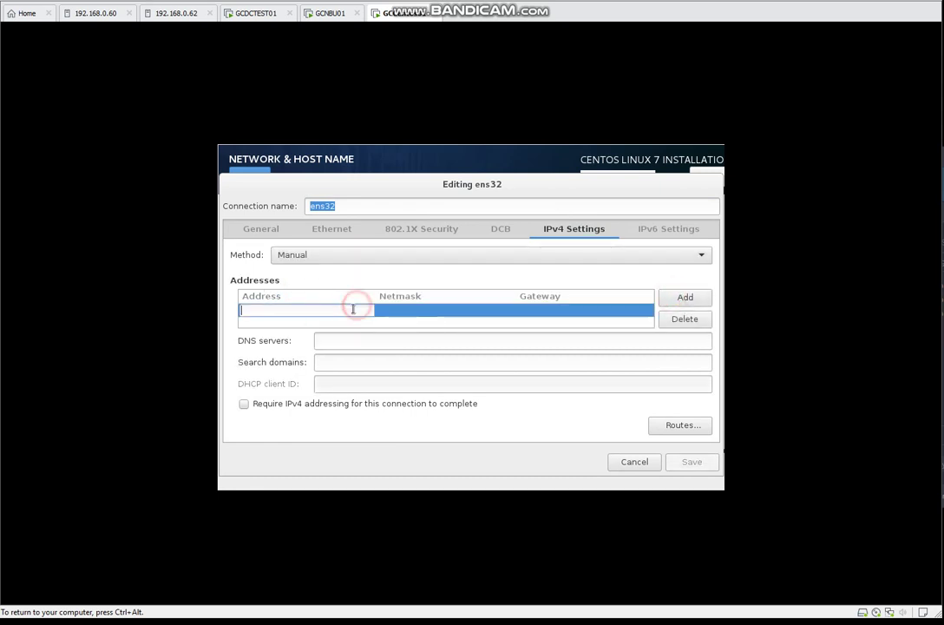
{"action": "type", "text": "192.168"}
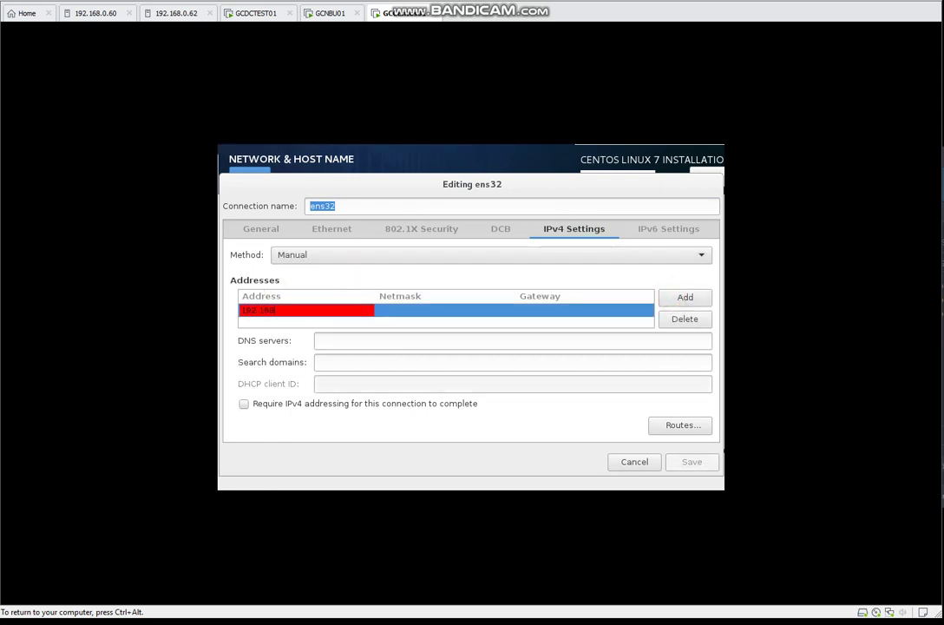
{"action": "type", "text": ".53.111"}
{"action": "key", "text": "Tab"}
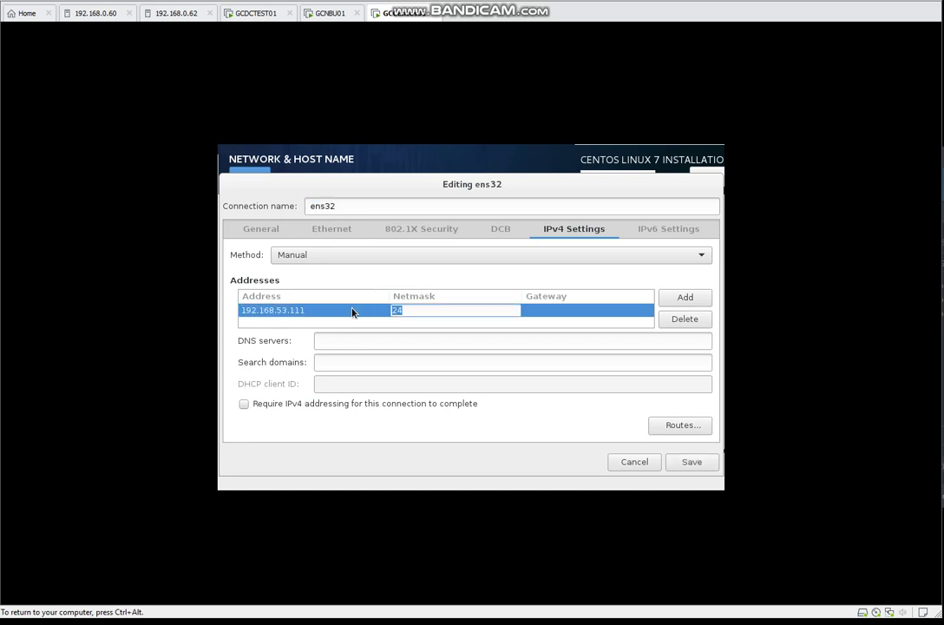
{"action": "type", "text": "24"}
{"action": "key", "text": "Tab"}
- Set gateway 192.168.53.1 and DNS 192.168.53.10, then save the IPv4 settings
{"action": "type", "text": "192"}
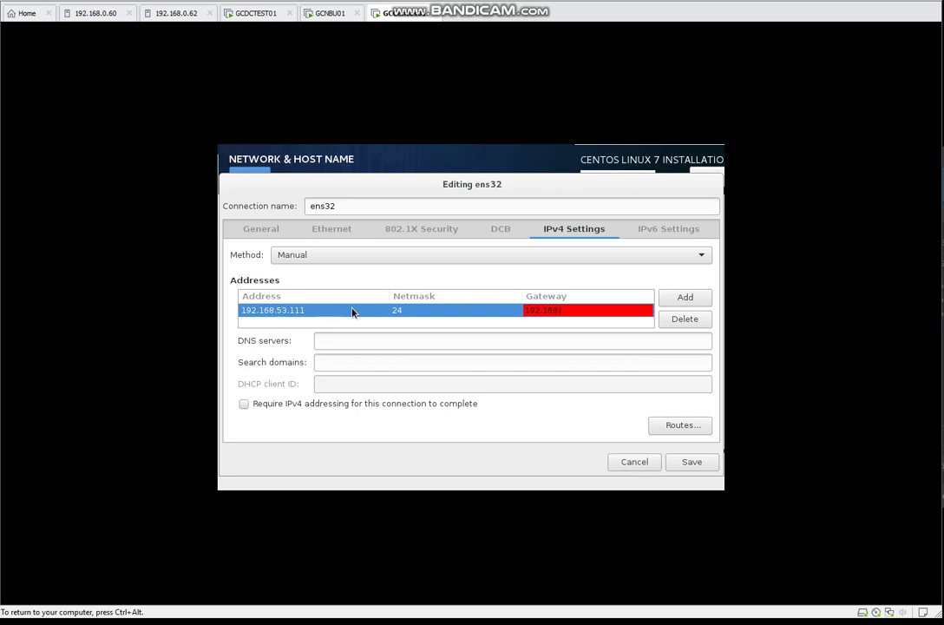
{"action": "type", "text": ".168.51.1"}
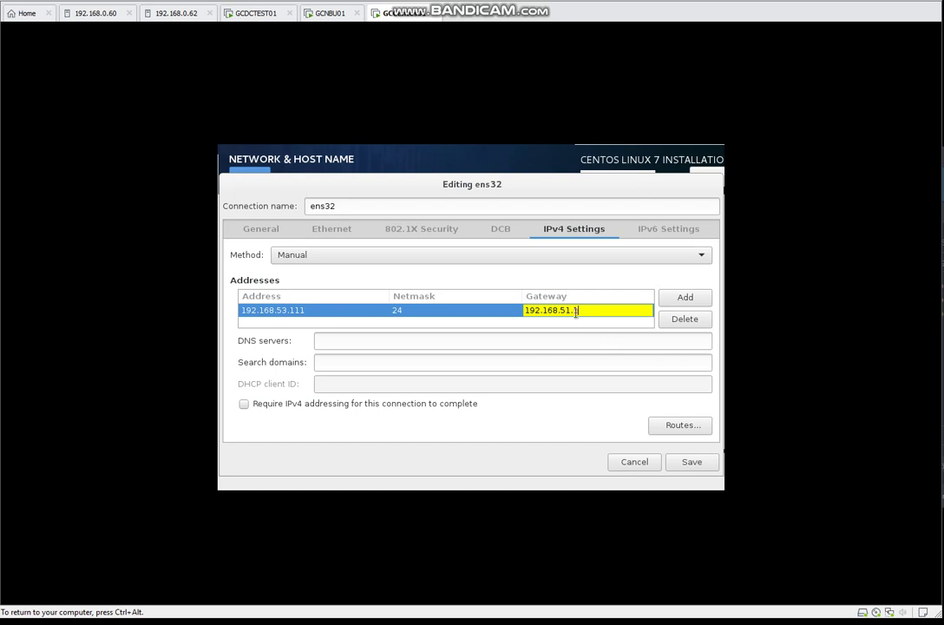
{"action": "left_click", "coordinate": [570, 310]}
{"action": "key", "text": "BackSpace"}
{"action": "type", "text": "3"}
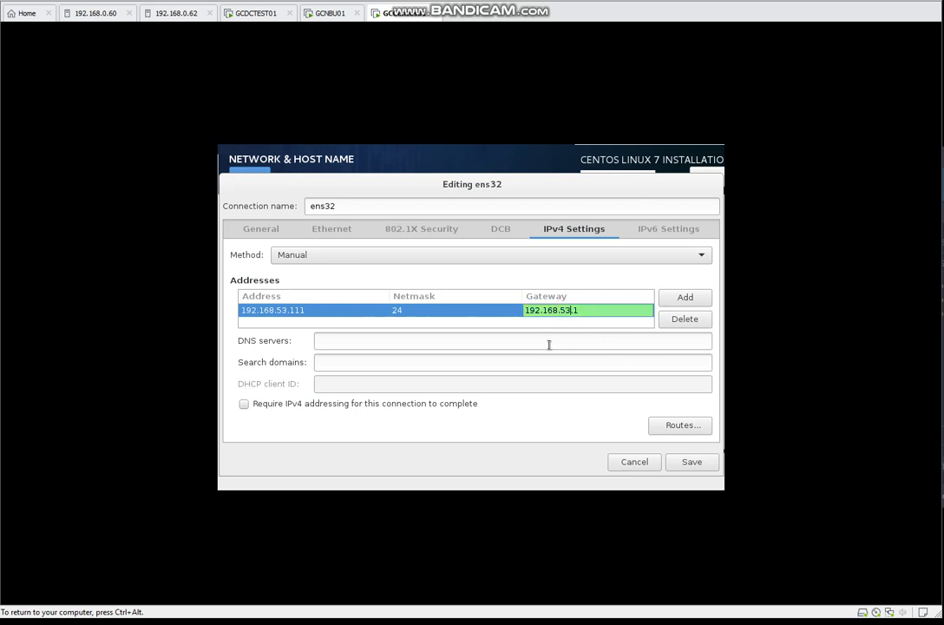
{"action": "left_click", "coordinate": [533, 341]}
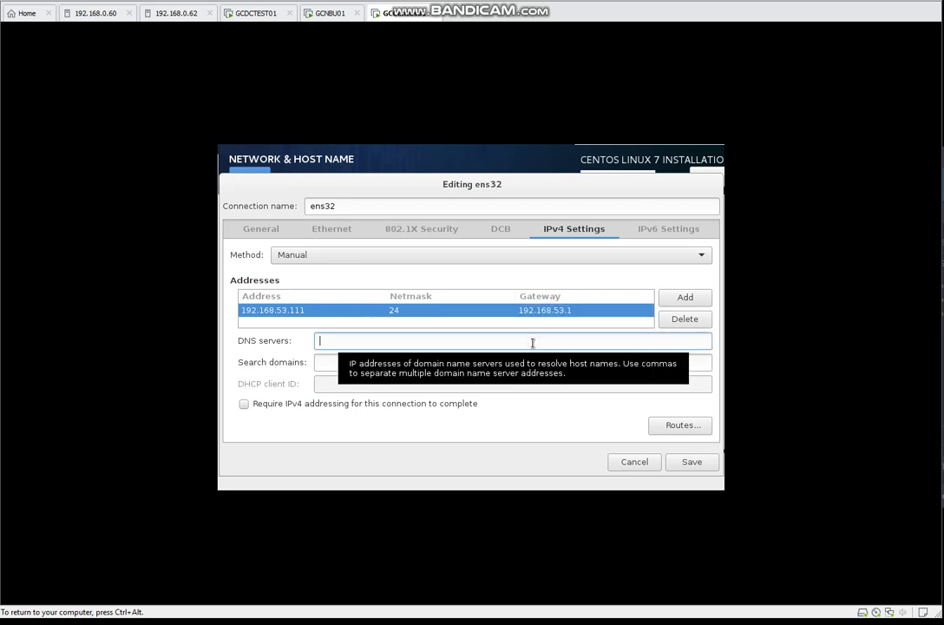
{"action": "type", "text": "19"}
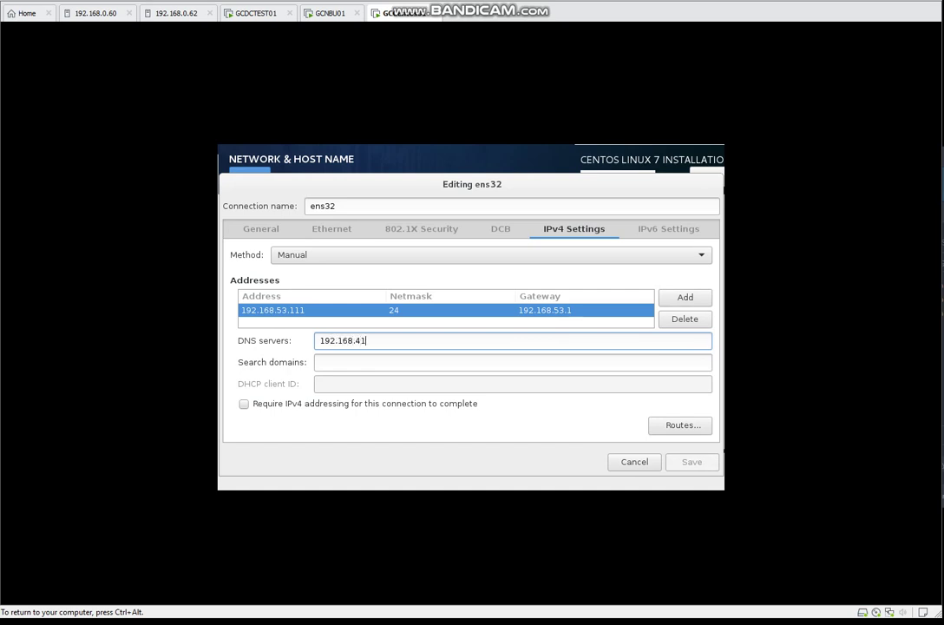
{"action": "type", "text": "2.168.53.10"}
{"action": "key", "text": "Tab"}
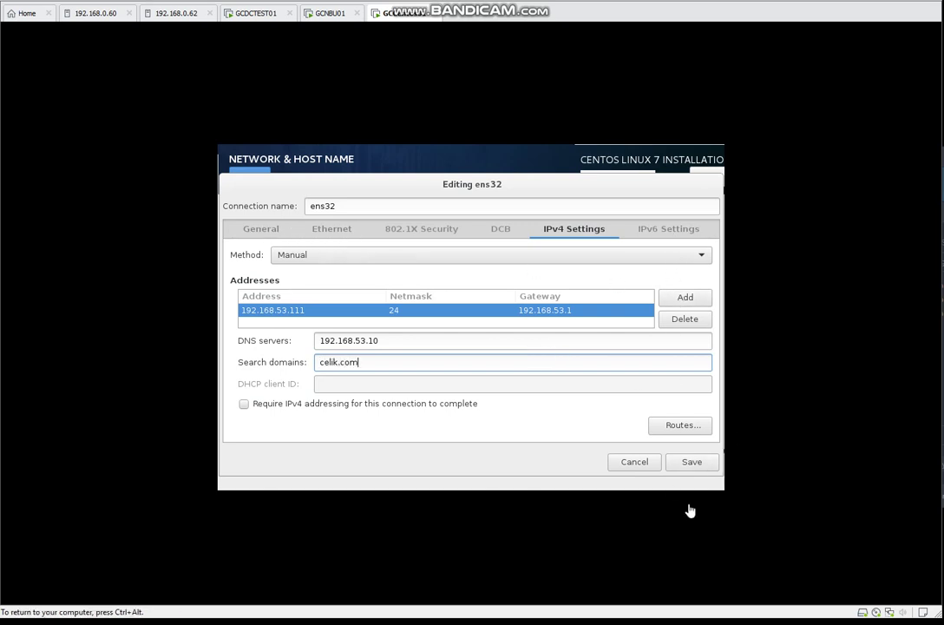
{"action": "left_click", "coordinate": [691, 462]}
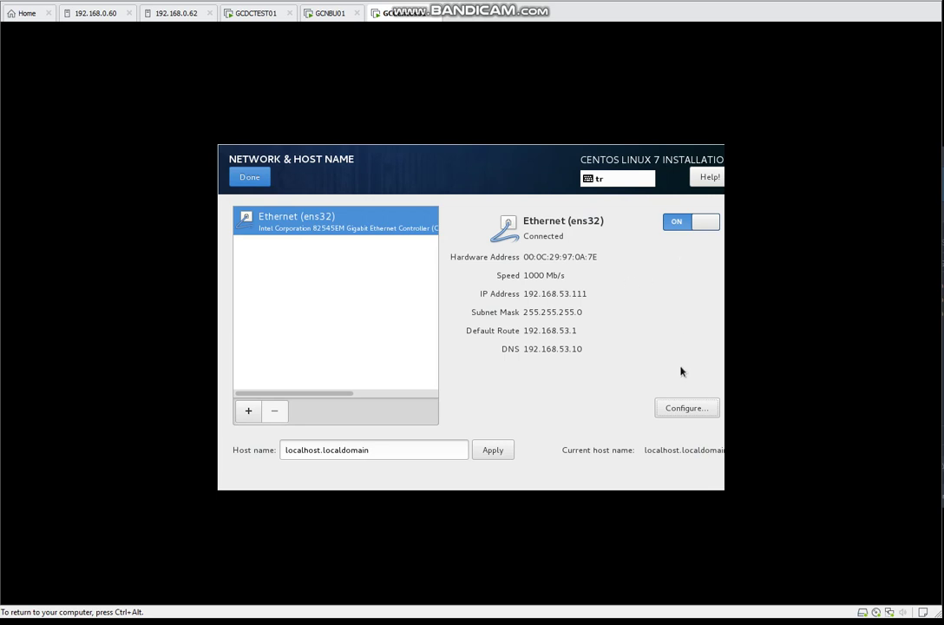
- Resave the ens32 connection and apply host name gccentos01.celik.com
{"action": "left_click", "coordinate": [679, 405]}
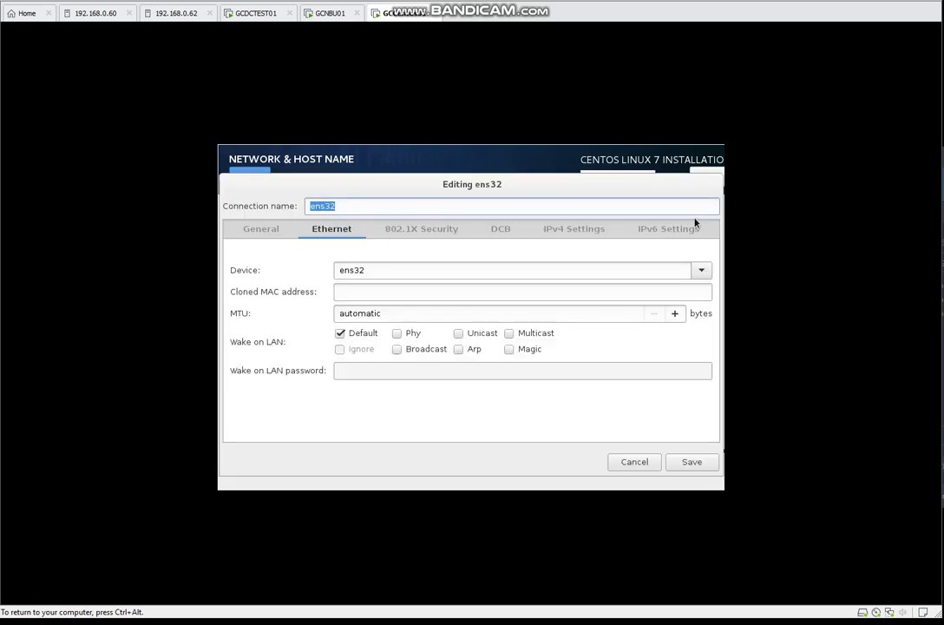
{"action": "left_click", "coordinate": [686, 464]}
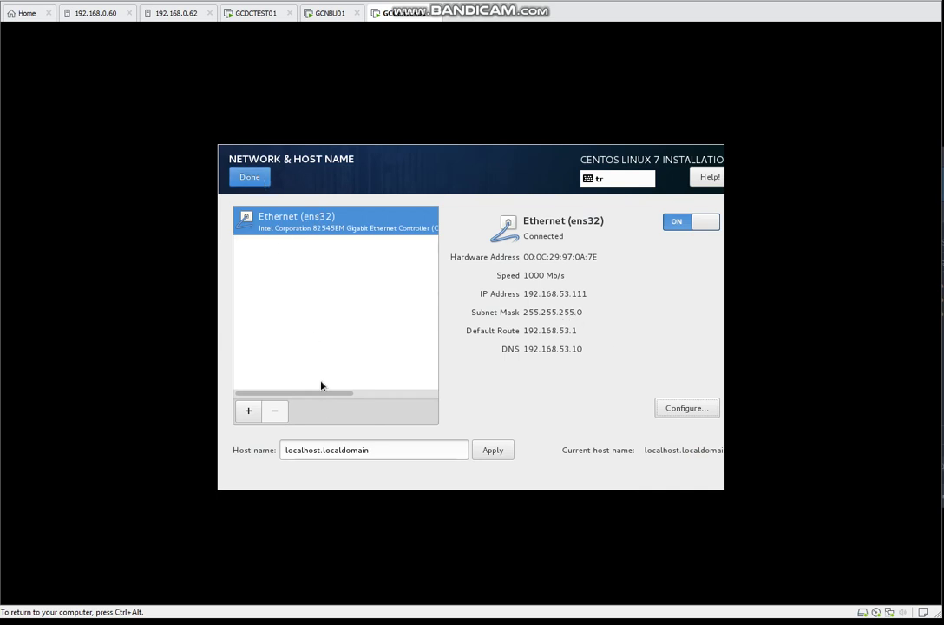
{"action": "triple_click", "coordinate": [387, 449]}
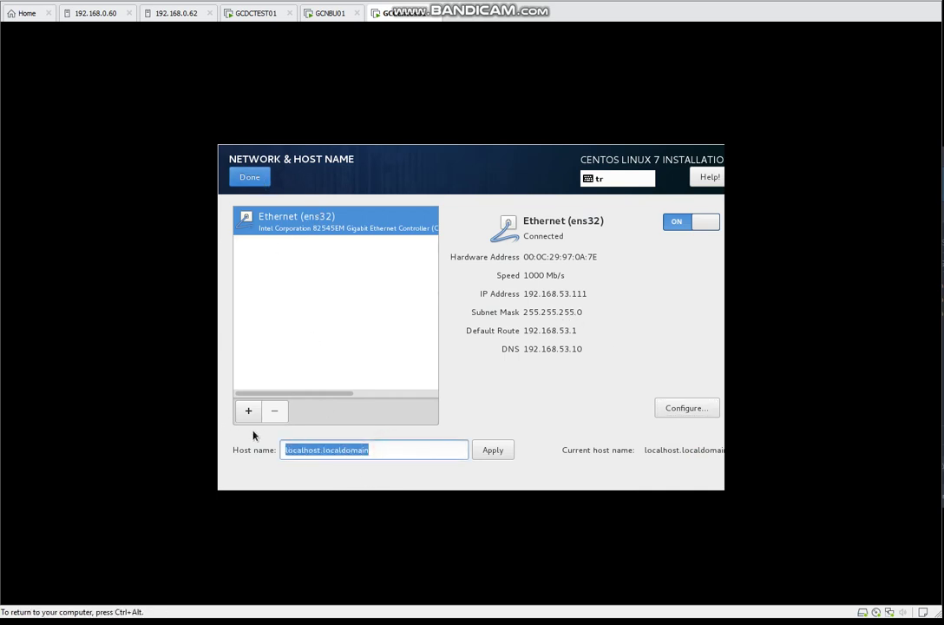
{"action": "type", "text": "gccen"}
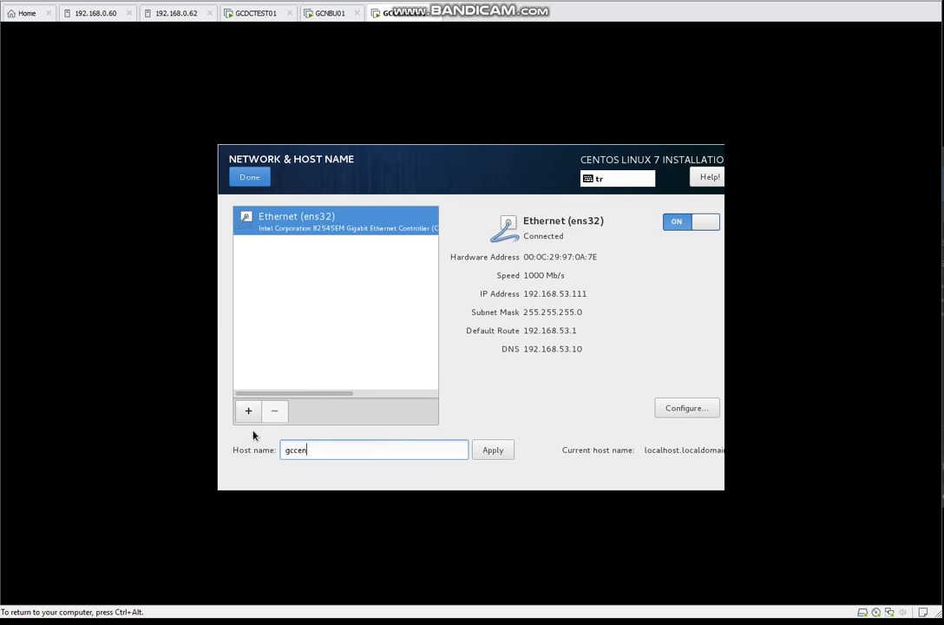
{"action": "type", "text": "tos01.celik.com"}
{"action": "left_click", "coordinate": [508, 450]}
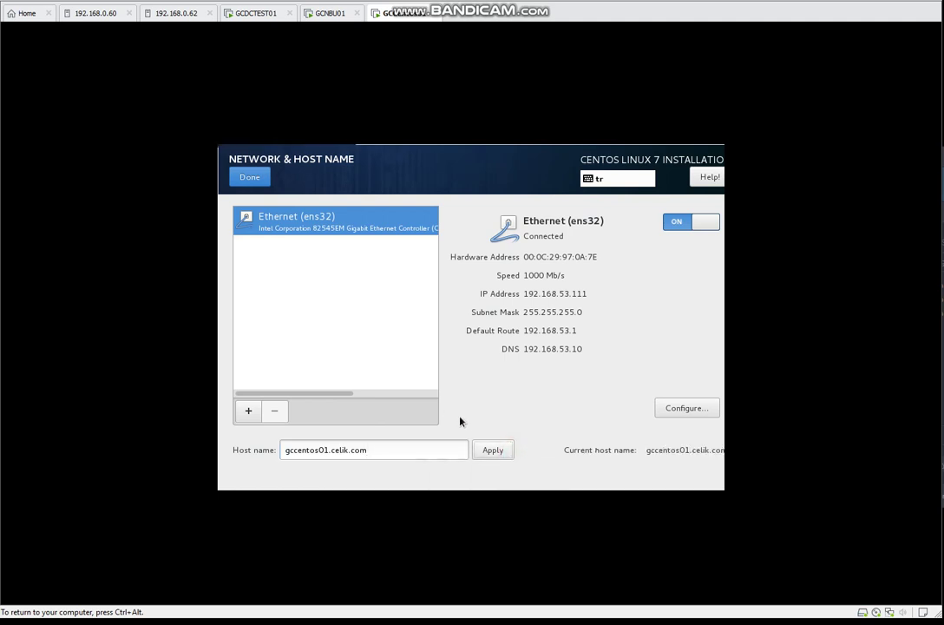
{"action": "left_click", "coordinate": [251, 178]}
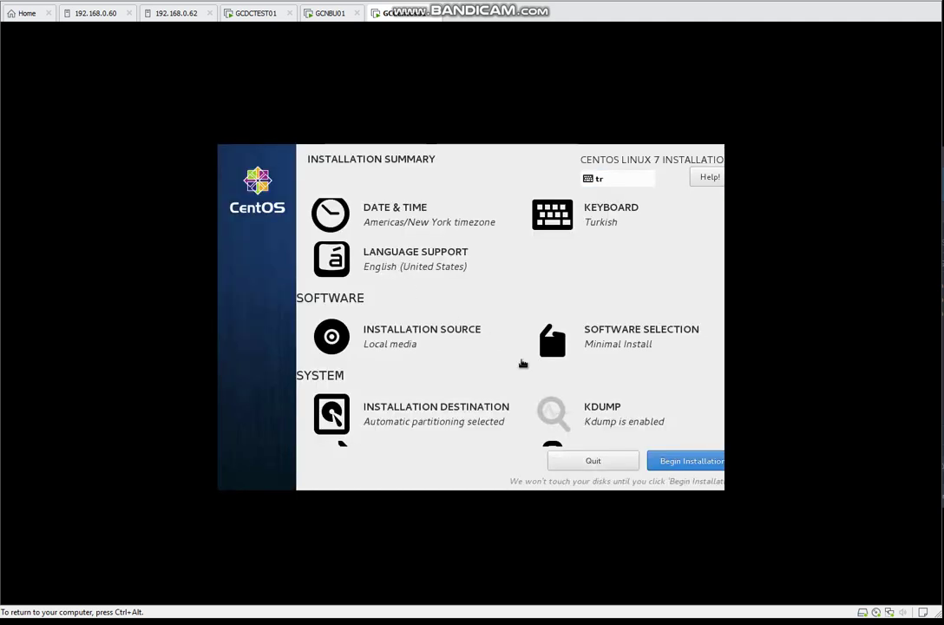
- Switch off the security policy, confirm automatic partitioning, and begin the installation
{"action": "scroll", "coordinate": [587, 412], "scroll_direction": "down", "scroll_amount": 2}
{"action": "left_click", "coordinate": [603, 415]}
{"action": "left_click", "coordinate": [420, 204]}
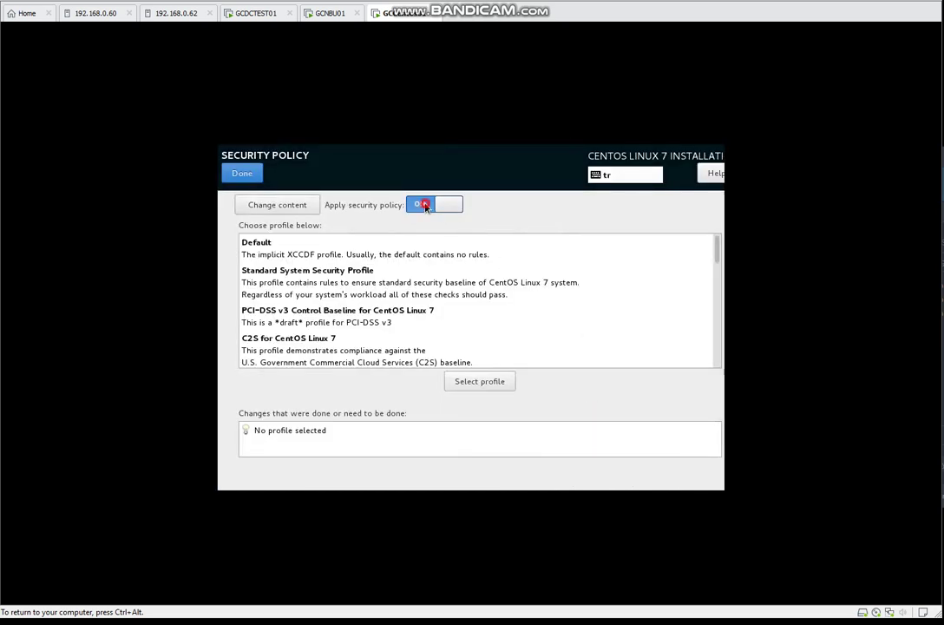
{"action": "left_click", "coordinate": [234, 172]}
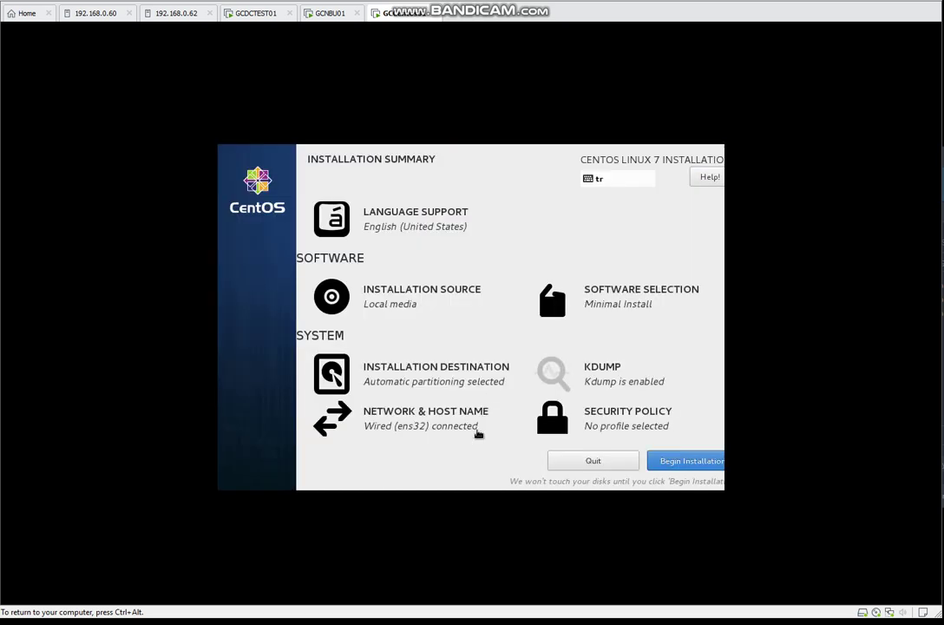
{"action": "left_click", "coordinate": [449, 373]}
{"action": "left_click", "coordinate": [250, 177]}
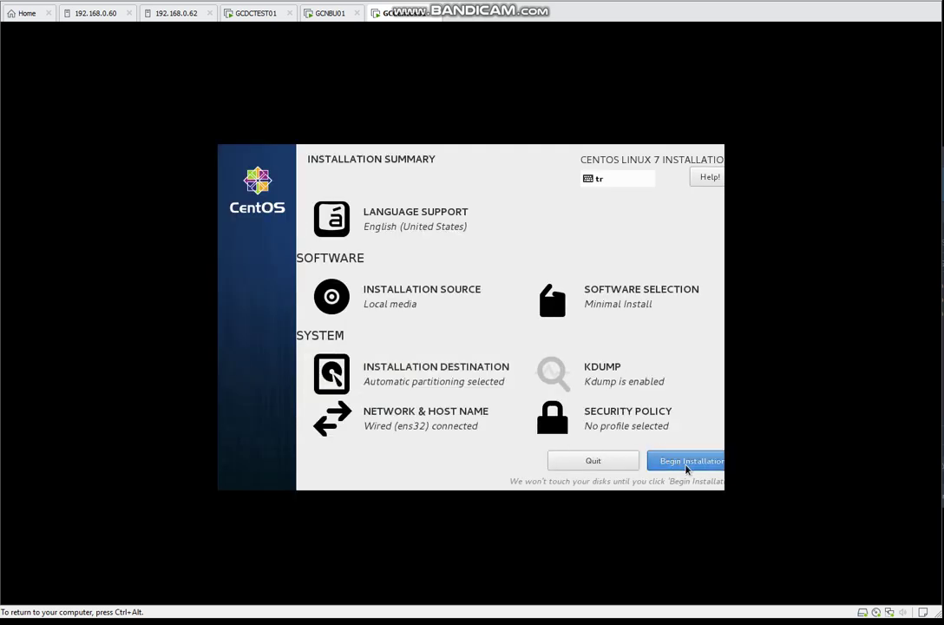
{"action": "left_click", "coordinate": [686, 461]}
- Set and confirm the root password while the installation runs
{"action": "left_click", "coordinate": [416, 268]}
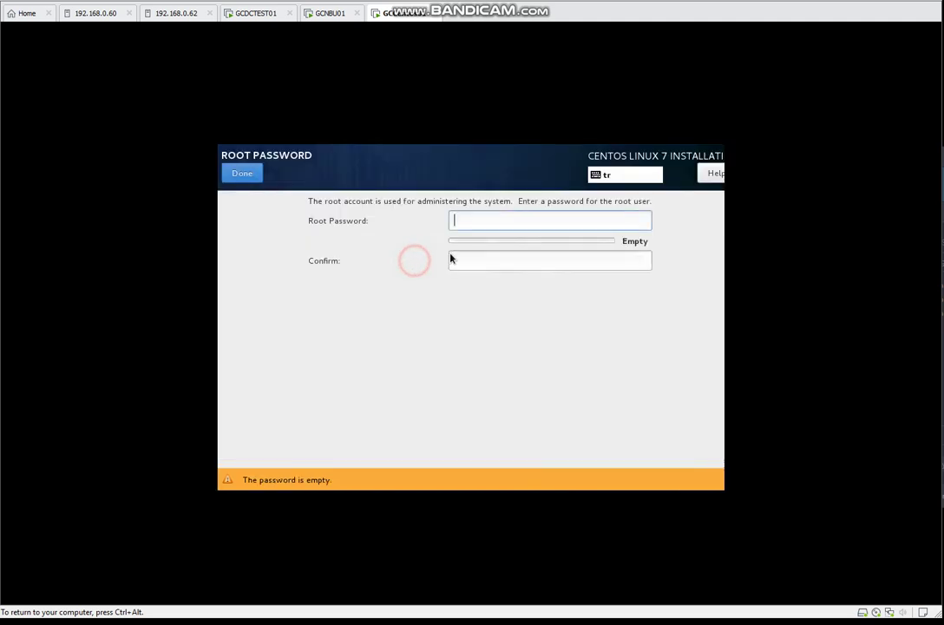
{"action": "left_click", "coordinate": [497, 220]}
{"action": "type", "text": "*******"}
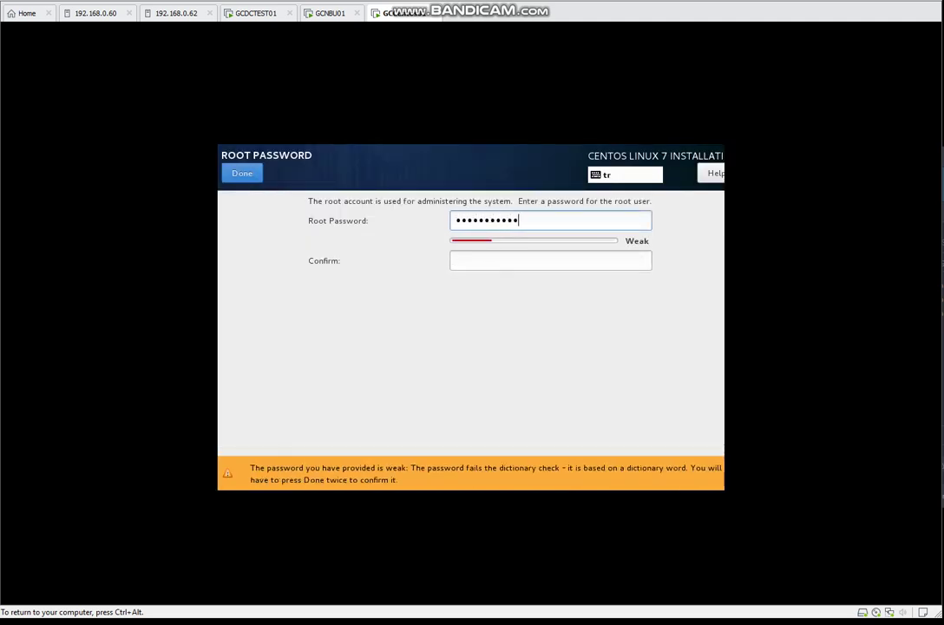
{"action": "type", "text": "*****"}
{"action": "key", "text": "Tab"}
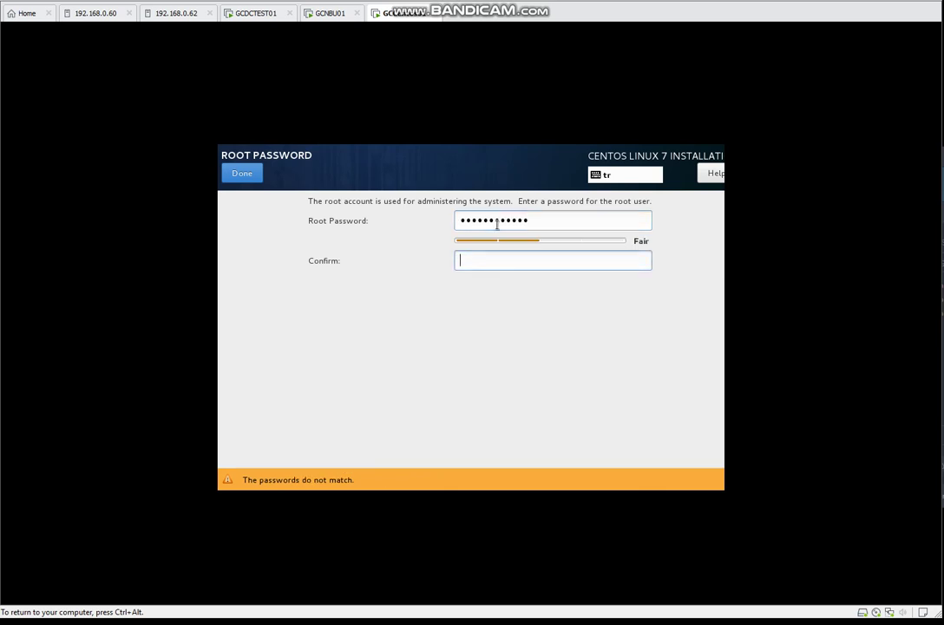
{"action": "type", "text": "************"}
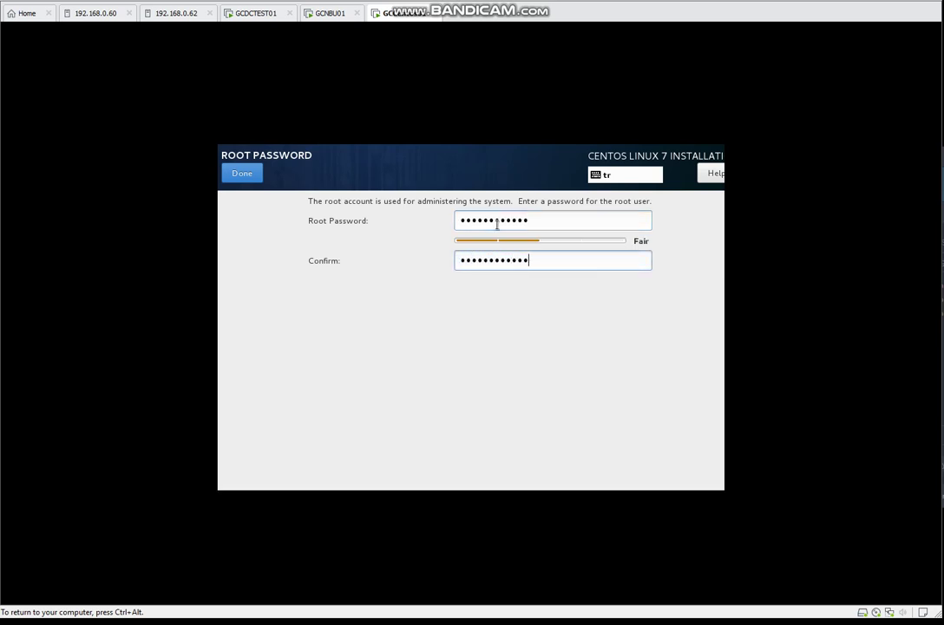
{"action": "left_click", "coordinate": [242, 174]}
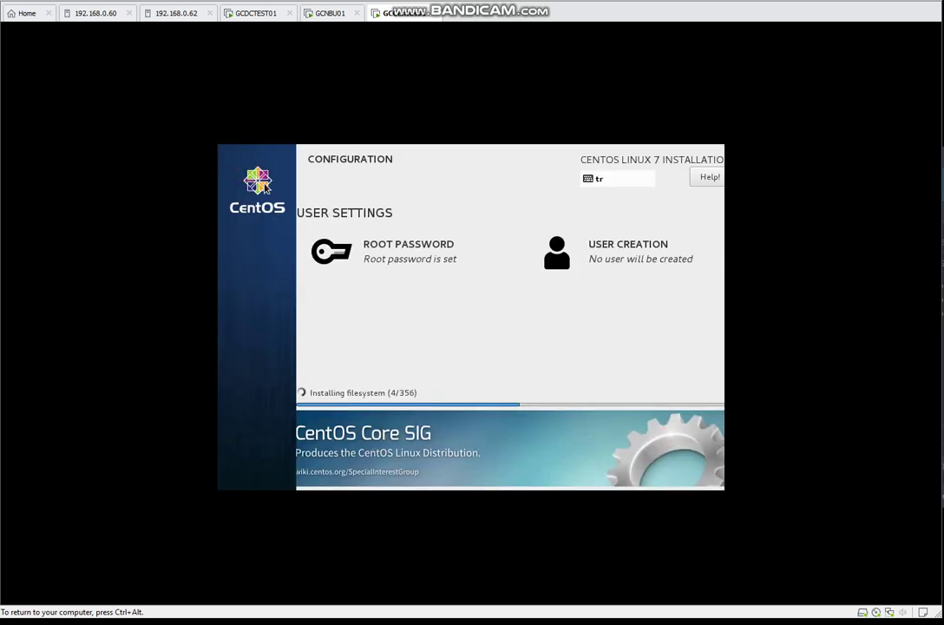
- Reboot GCCentos01 after the CentOS 7 installation reports Complete
{"action": "key", "text": "ctrl+alt"}
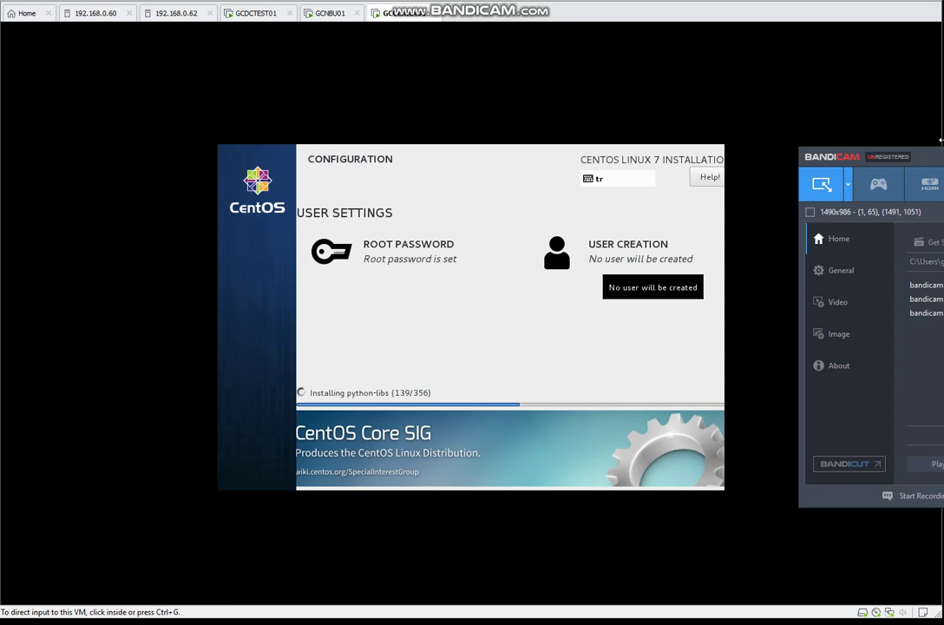
{"action": "left_click_drag", "start_coordinate": [939, 138], "coordinate": [940, 146]}
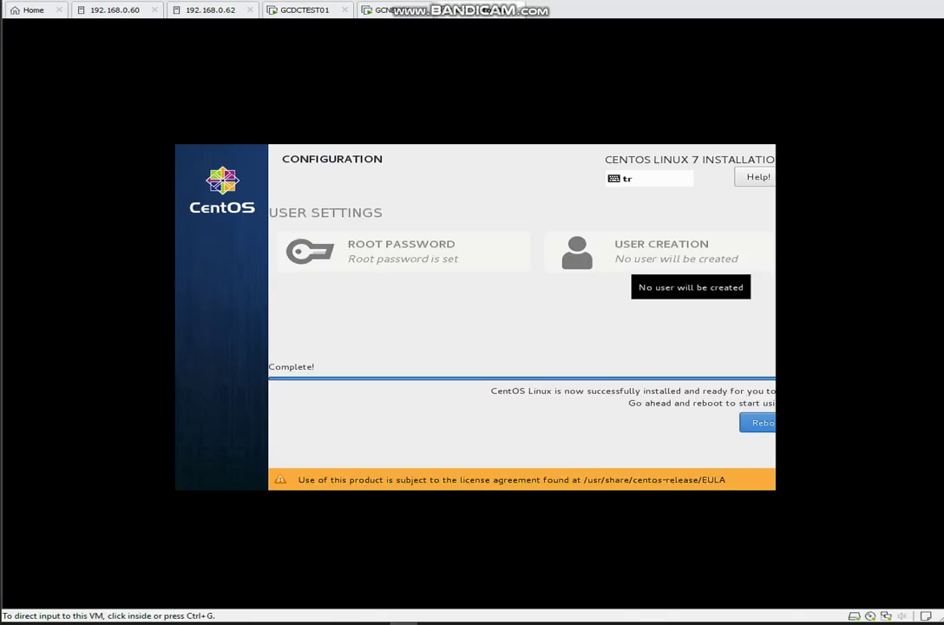
{"action": "left_click", "coordinate": [763, 428]}
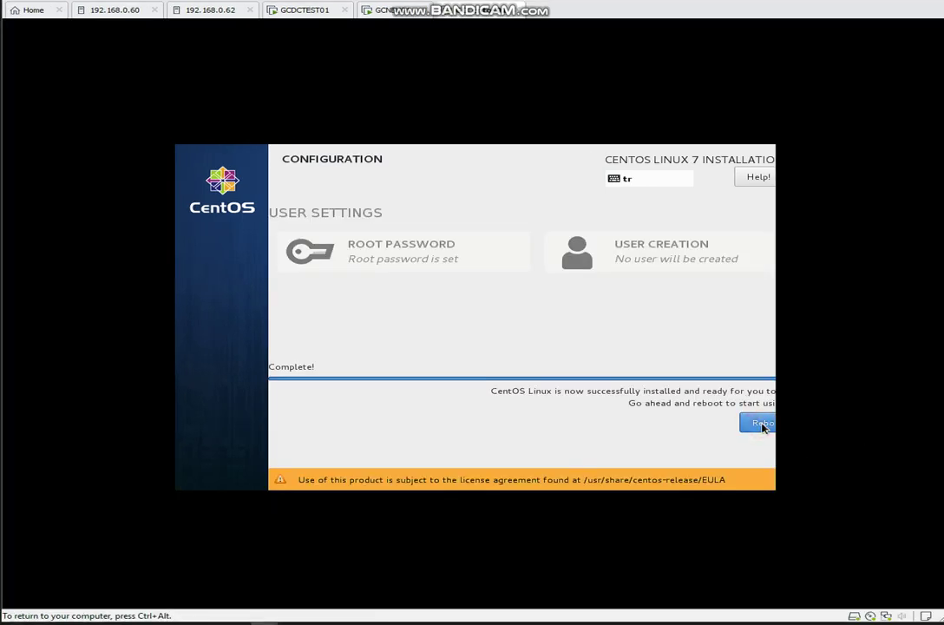
{"action": "left_click", "coordinate": [755, 425]}
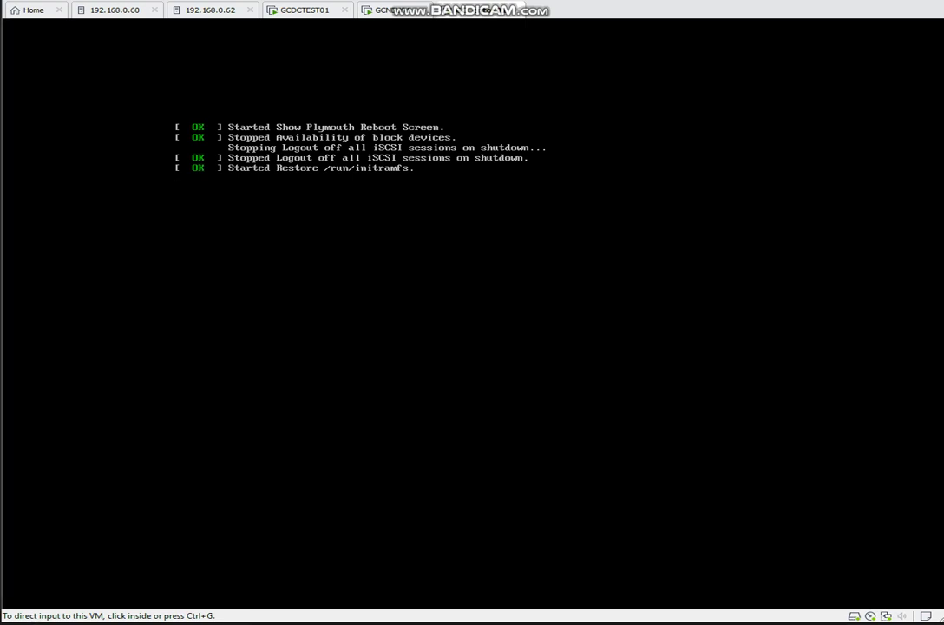
- Log in to the CentOS console as root
{"action": "left_click", "coordinate": [563, 167]}
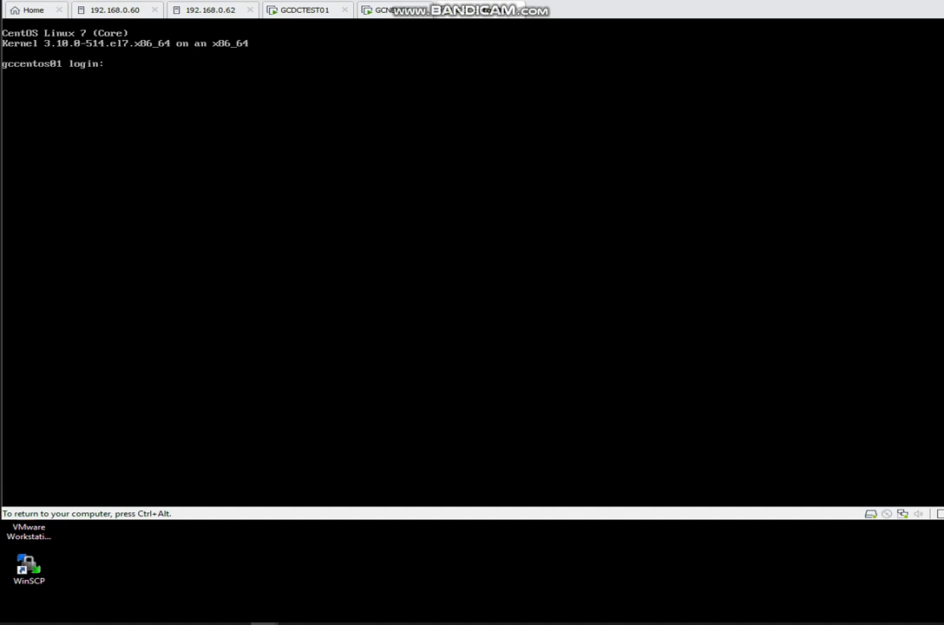
{"action": "type", "text": "root"}
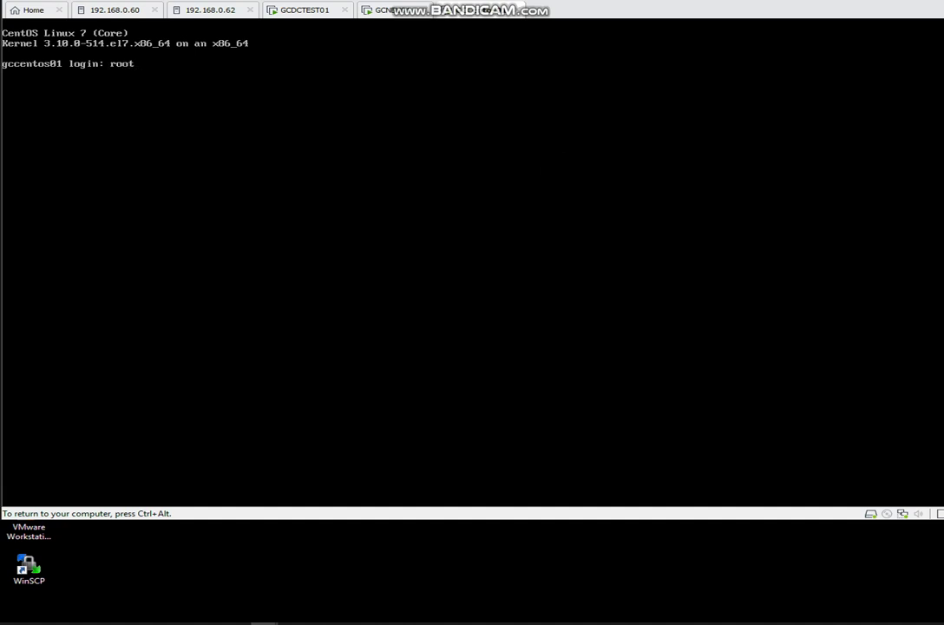
{"action": "key", "text": "Return"}
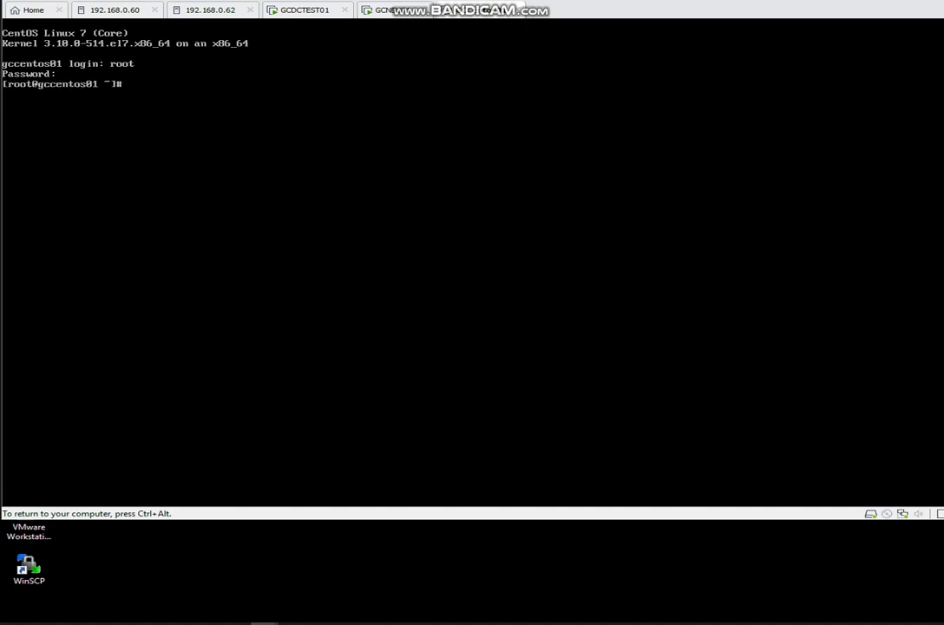
- Confirm host name gccentos01.celik.com and address 192.168.53.111 with hostname and ifconfig
{"action": "type", "text": "ifc"}
{"action": "key", "text": "BackSpace"}
{"action": "key", "text": "BackSpace"}
{"action": "key", "text": "BackSpace"}
{"action": "type", "text": "hostnam"}
{"action": "key", "text": "BackSpace"}
{"action": "key", "text": "BackSpace"}
{"action": "type", "text": "ame"}
{"action": "key", "text": "Return"}
{"action": "type", "text": "ifconfig"}
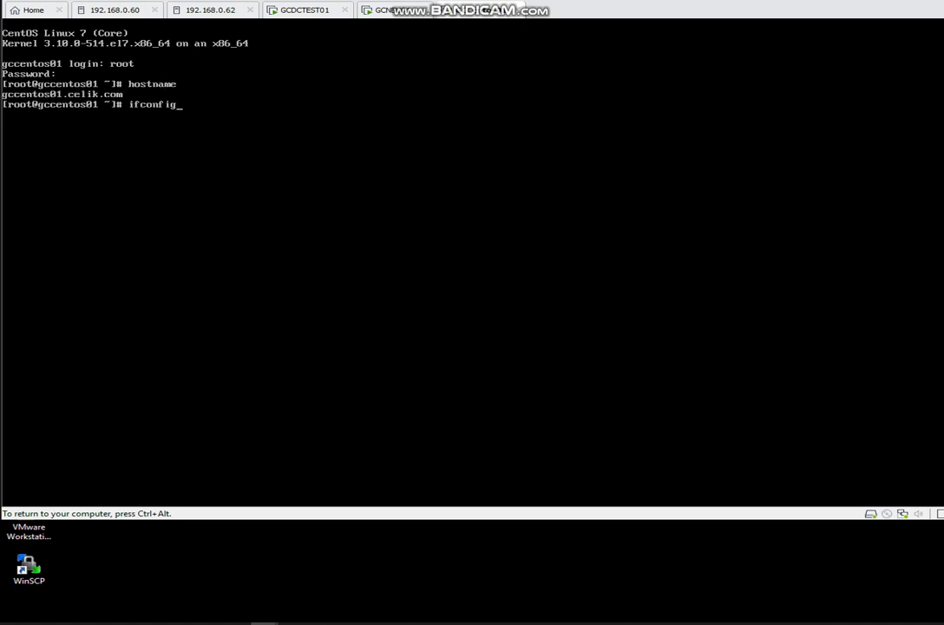
{"action": "key", "text": "Return"}
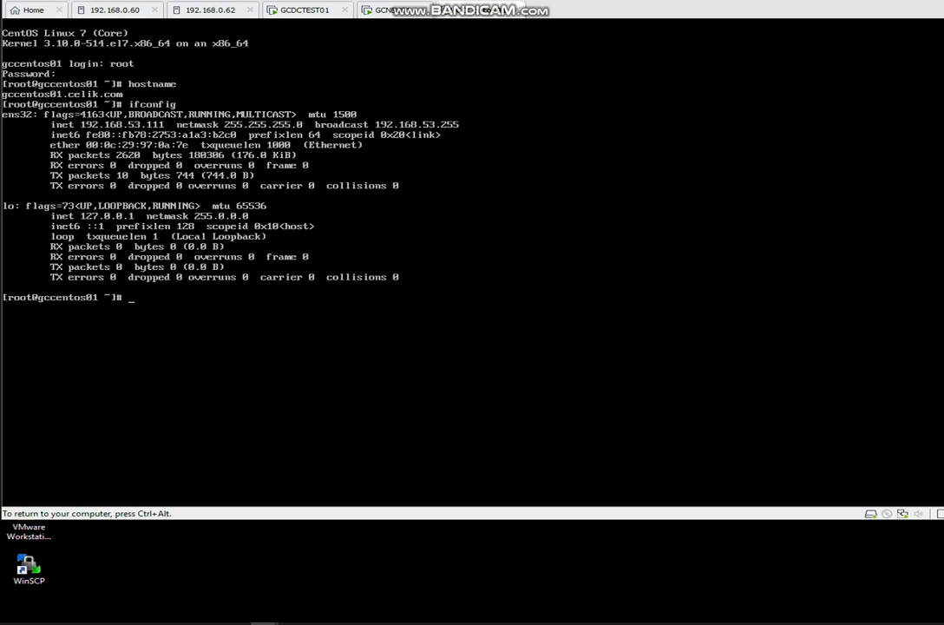
- Ping 192.168.53.10, stop it after replies arrive, and clear the screen
{"action": "type", "text": "ping 192.168.53.10"}
{"action": "key", "text": "Return"}
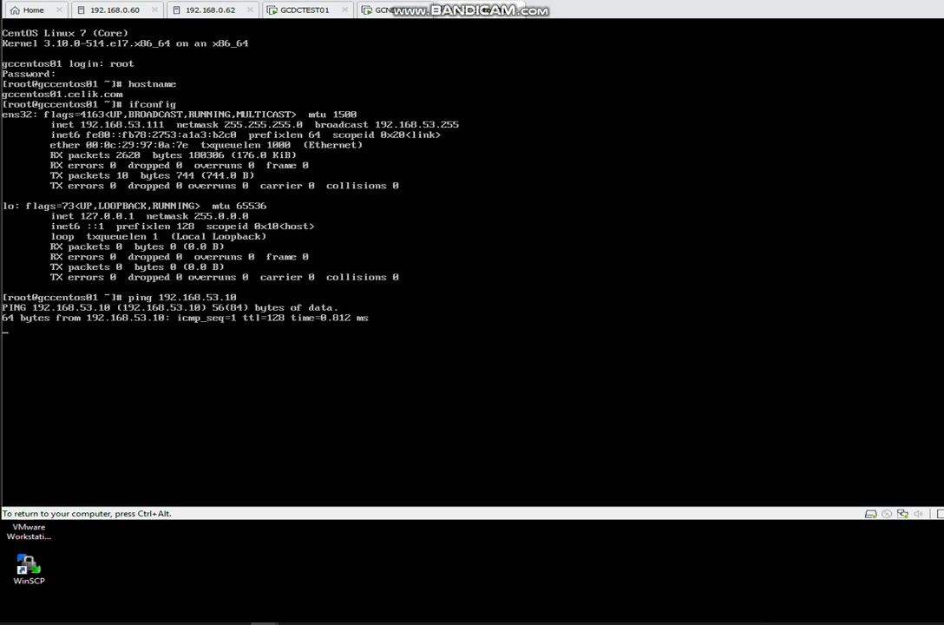
{"action": "key", "text": "ctrl+c"}
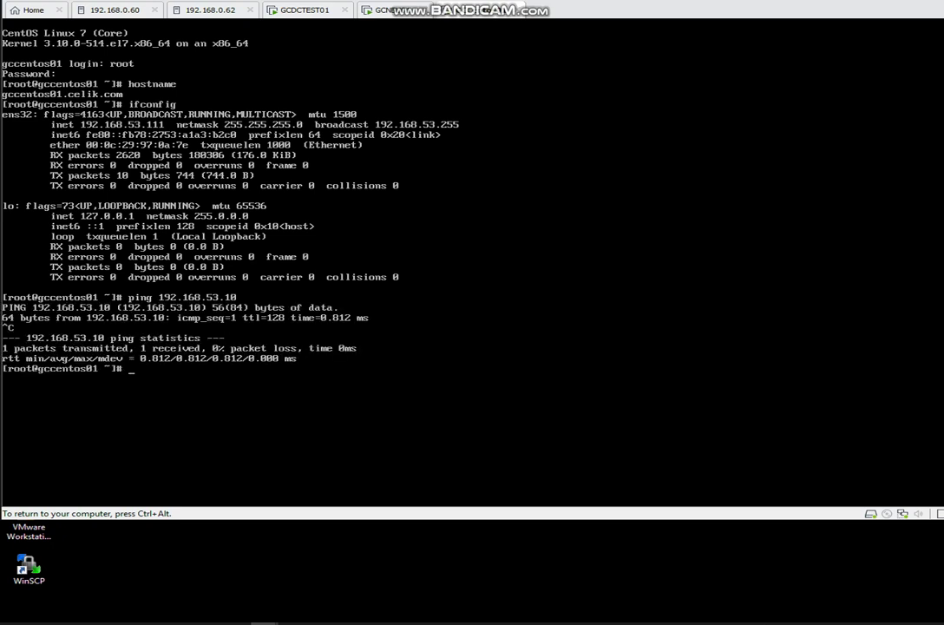
{"action": "type", "text": "clear"}
{"action": "key", "text": "Return"}
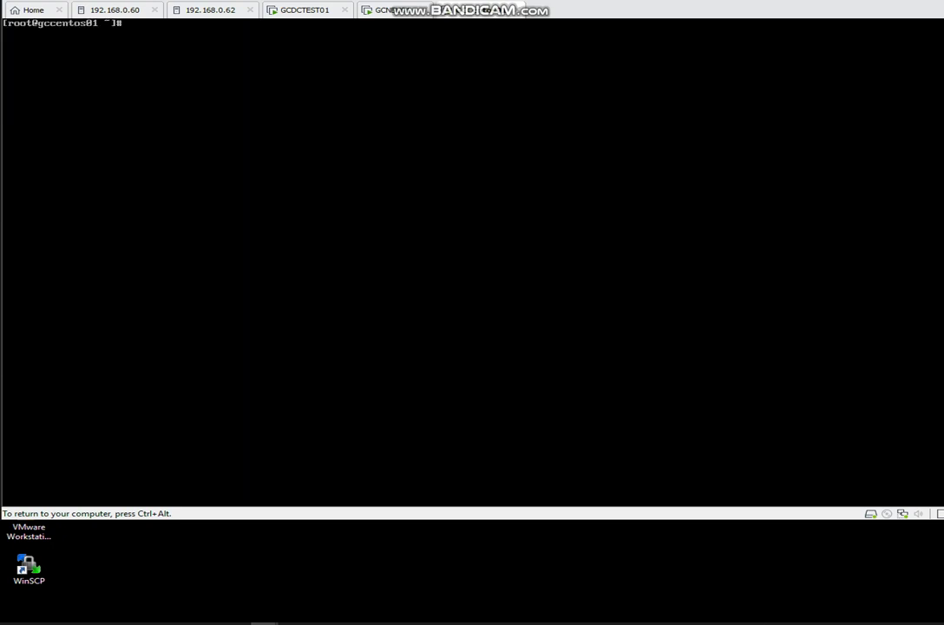